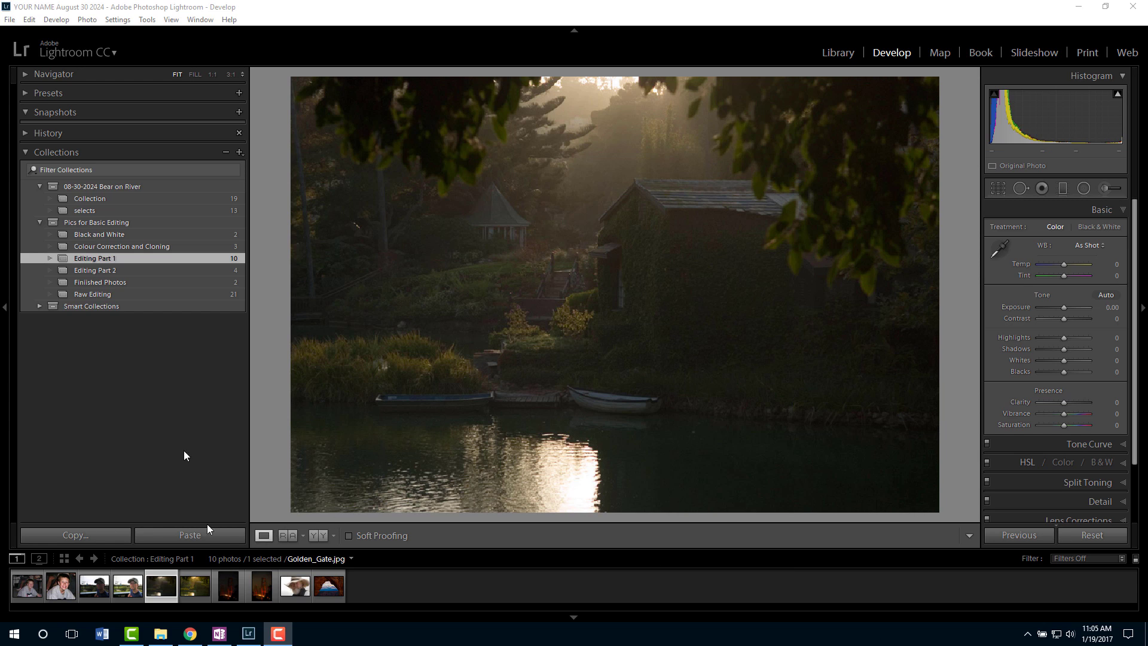
# Compare the edited and unedited versions of the lake scene and Golden Gate photos in the filmstrip.
pyautogui.click(195, 588)
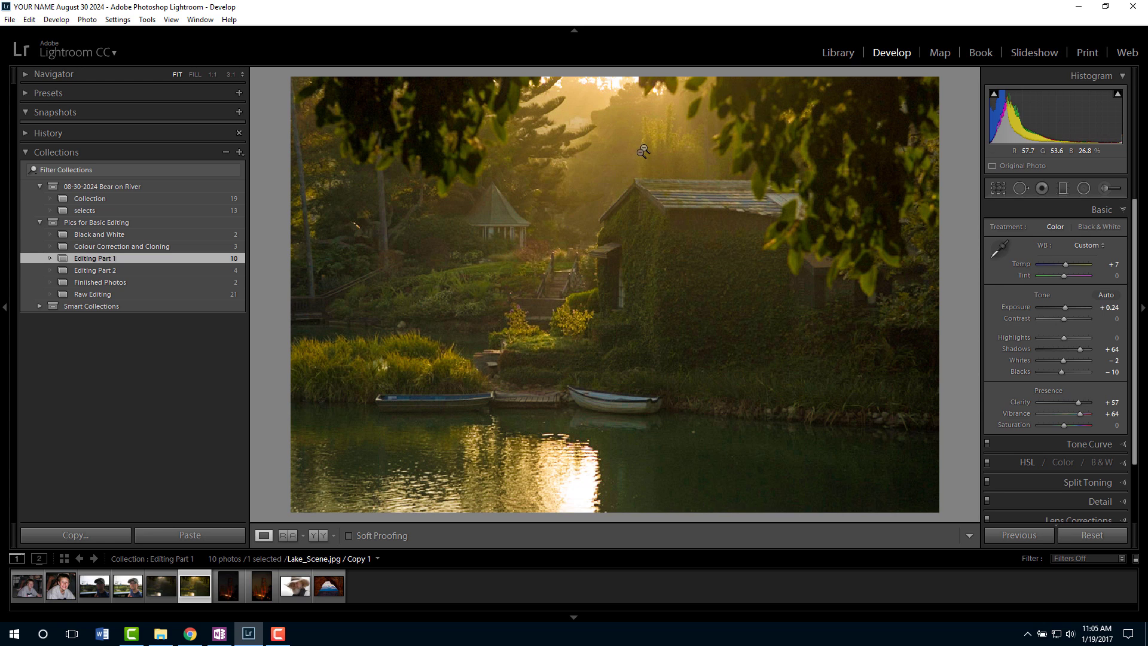
pyautogui.click(239, 586)
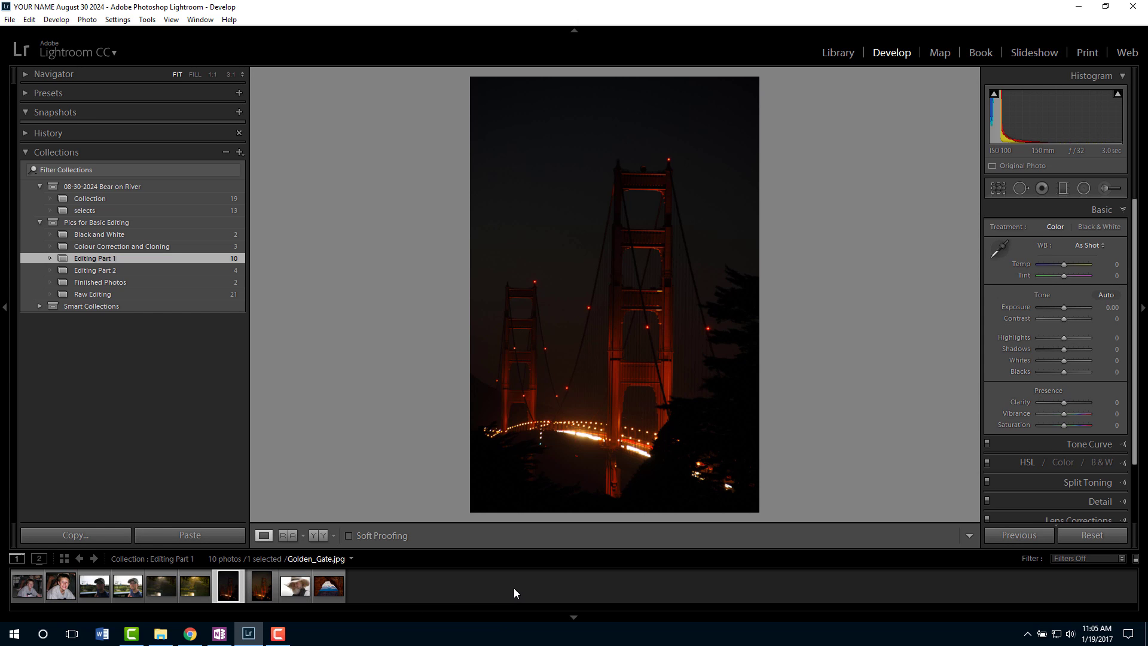
pyautogui.click(263, 591)
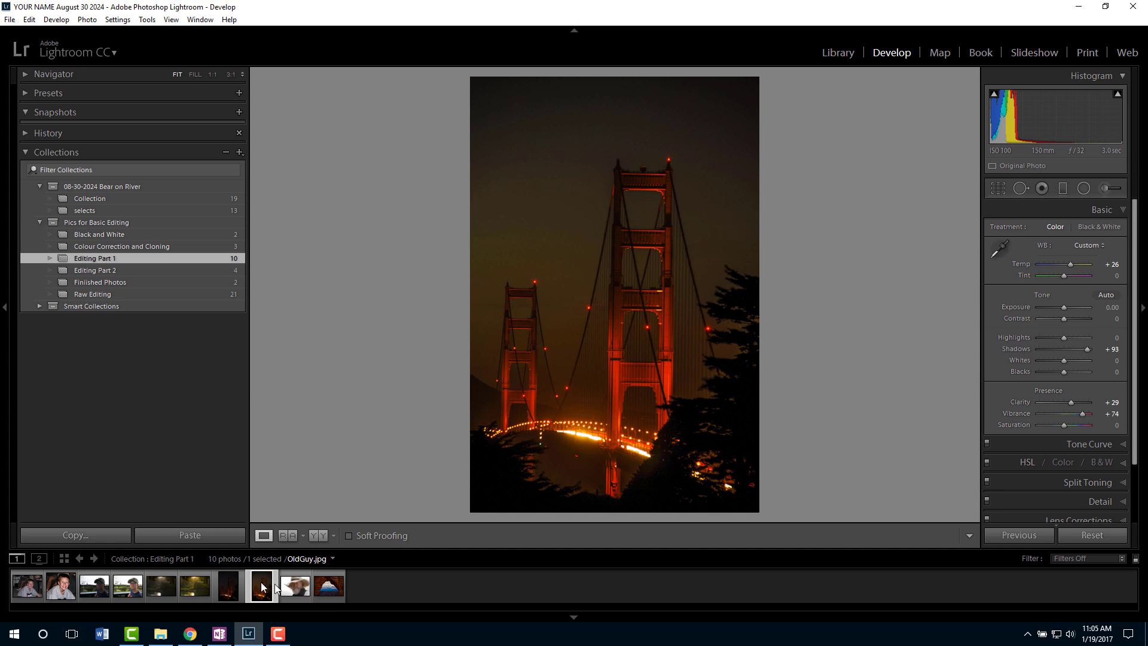
pyautogui.click(166, 582)
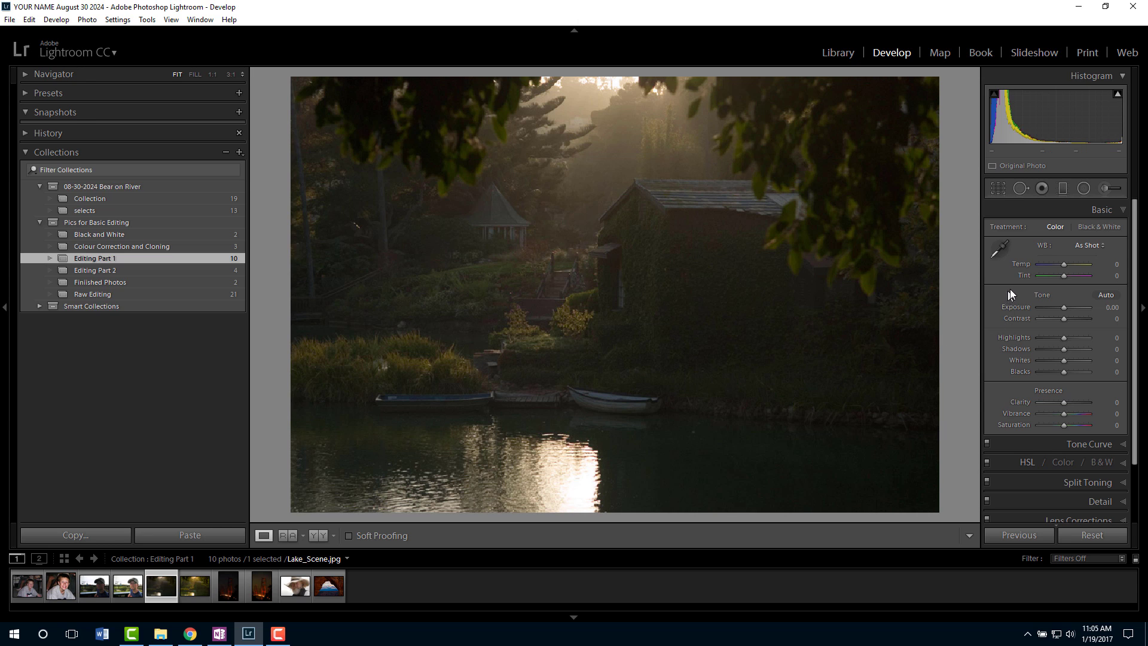
# On the unedited lake scene, raise Exposure to +0.60, lower Blacks to -12 and boost Clarity to +62.
pyautogui.moveTo(1064, 307); pyautogui.dragTo(1068, 308)
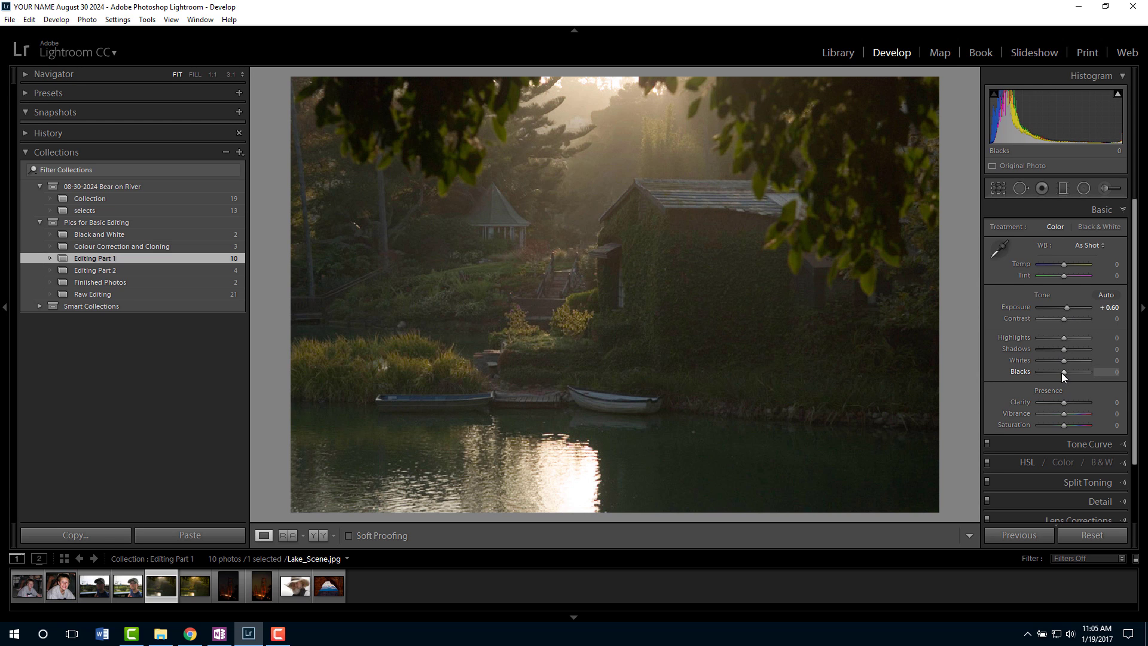
pyautogui.moveTo(1064, 372); pyautogui.dragTo(1077, 402)
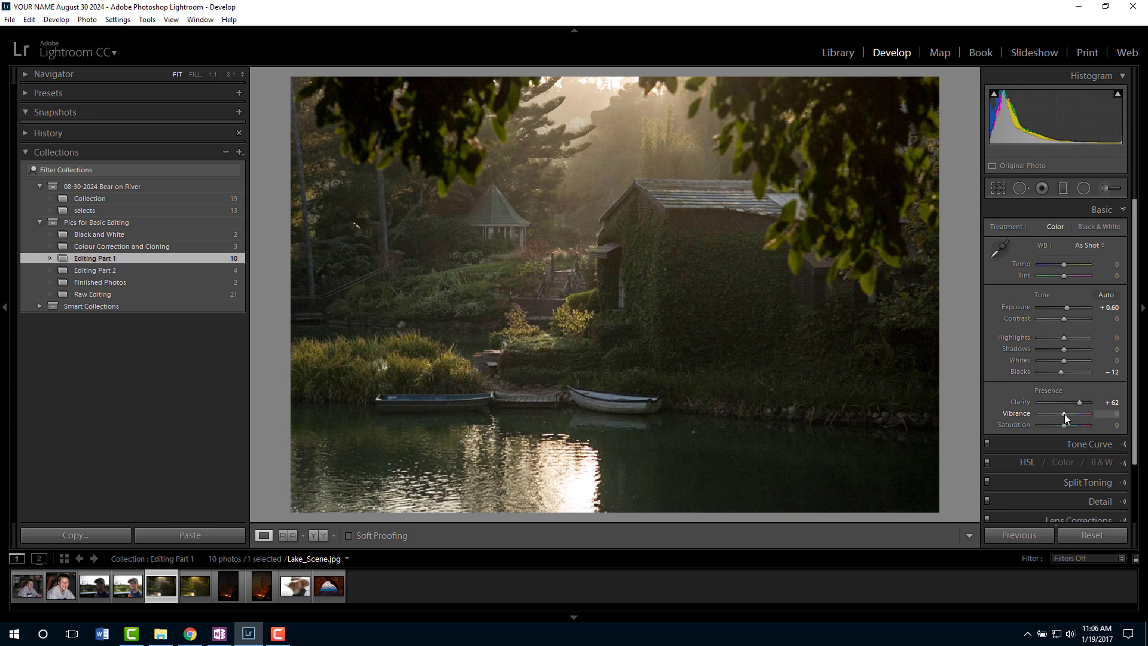
# Set Vibrance to +26, warm Temp to +17 and deepen Blacks to -31 on the lake scene.
pyautogui.moveTo(1065, 414); pyautogui.dragTo(1068, 414)
pyautogui.moveTo(1064, 264); pyautogui.dragTo(1068, 264)
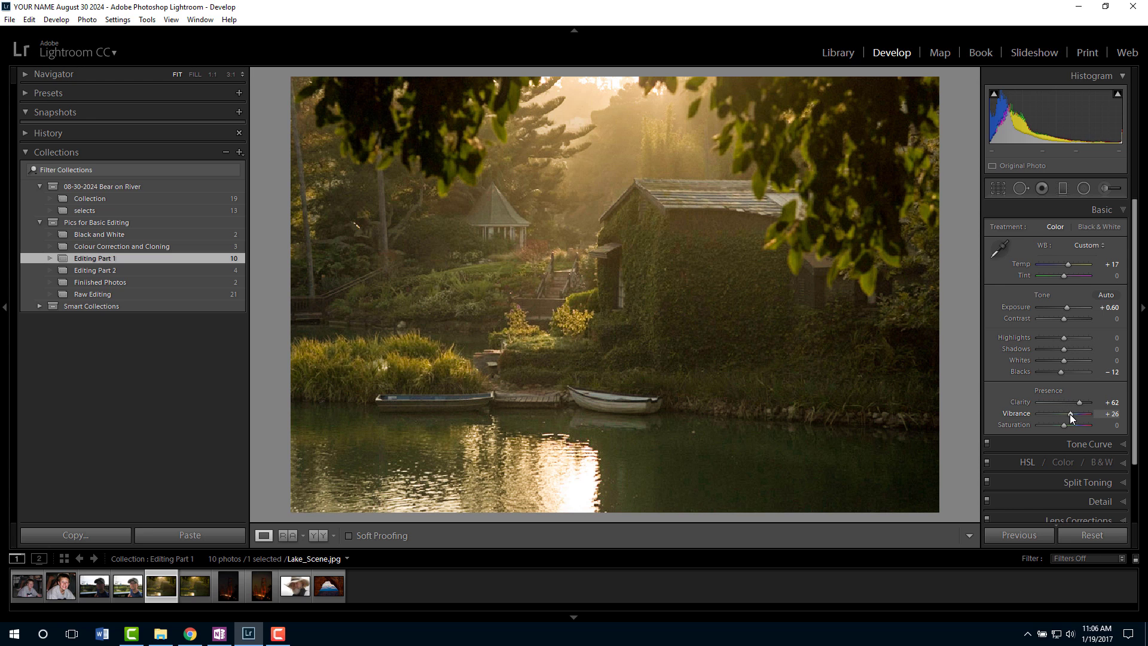
pyautogui.moveTo(1060, 372); pyautogui.dragTo(1056, 373)
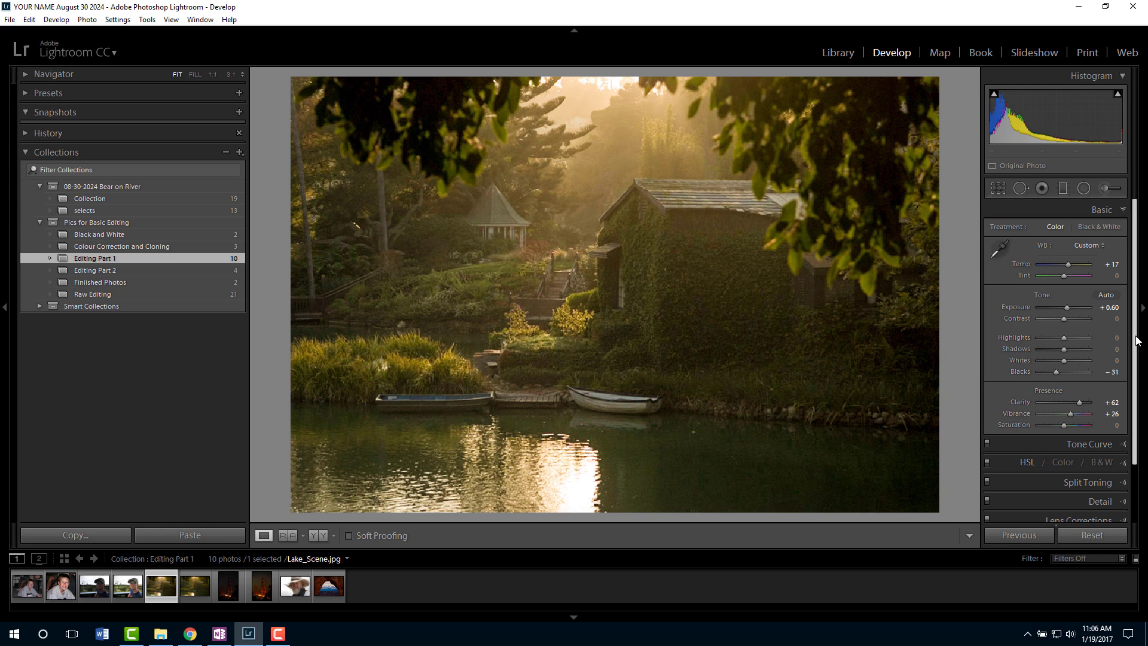
# Open the HSL panel's Saturation sliders and review the panel options menu with Solo Mode.
pyautogui.scroll(-3, 1127, 413)
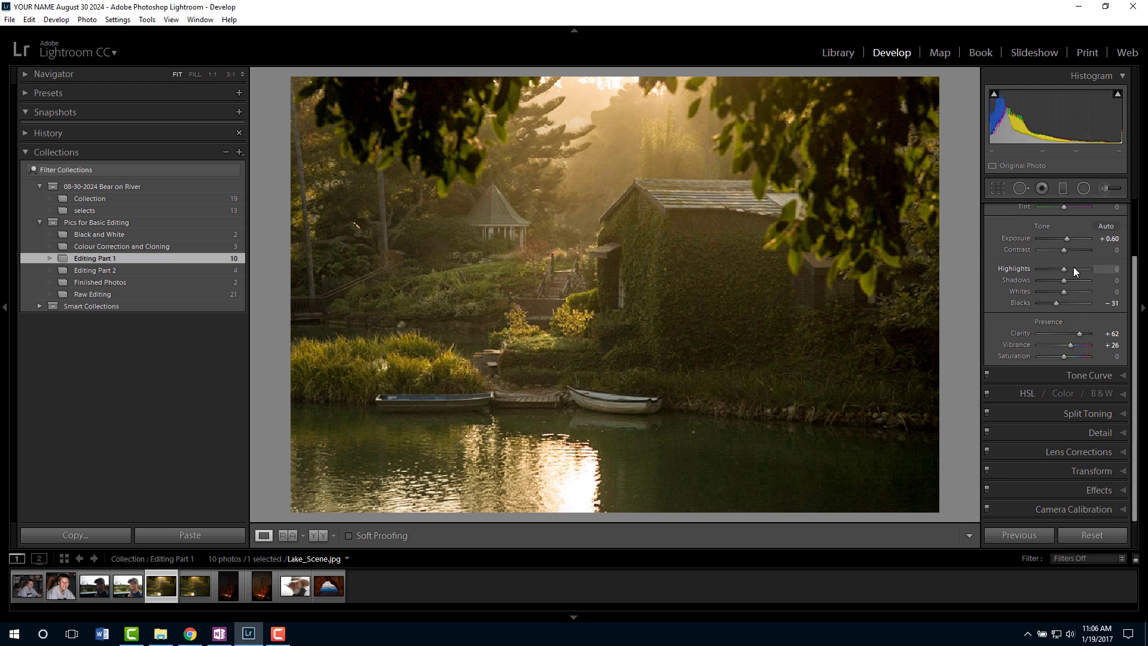
pyautogui.click(1027, 395)
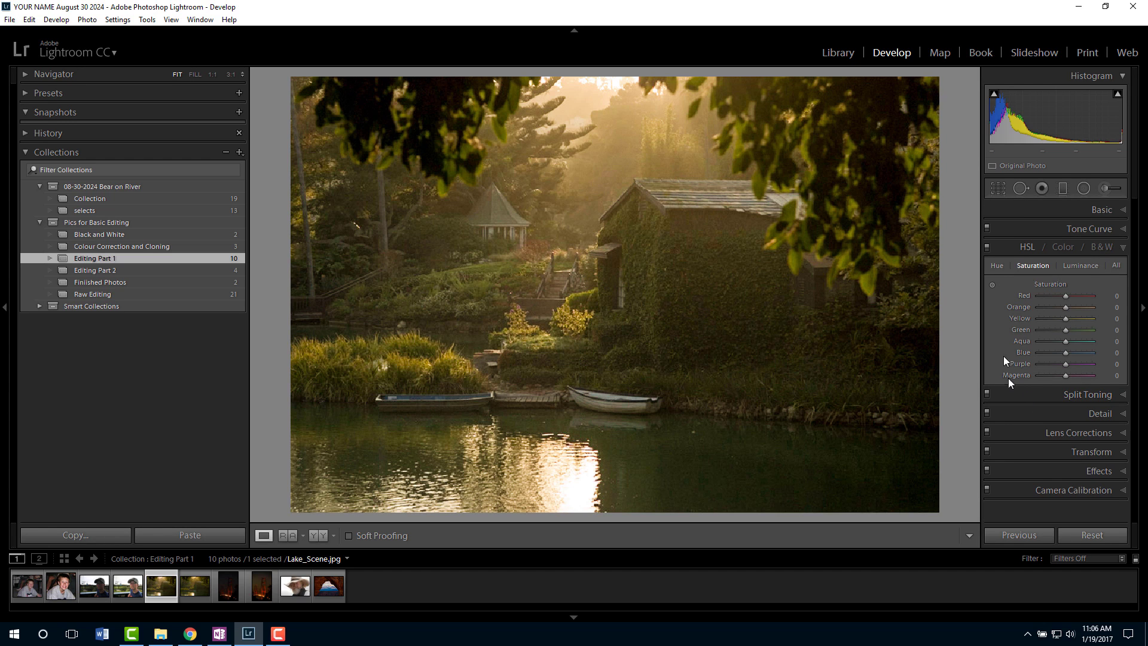
pyautogui.rightClick(1038, 247)
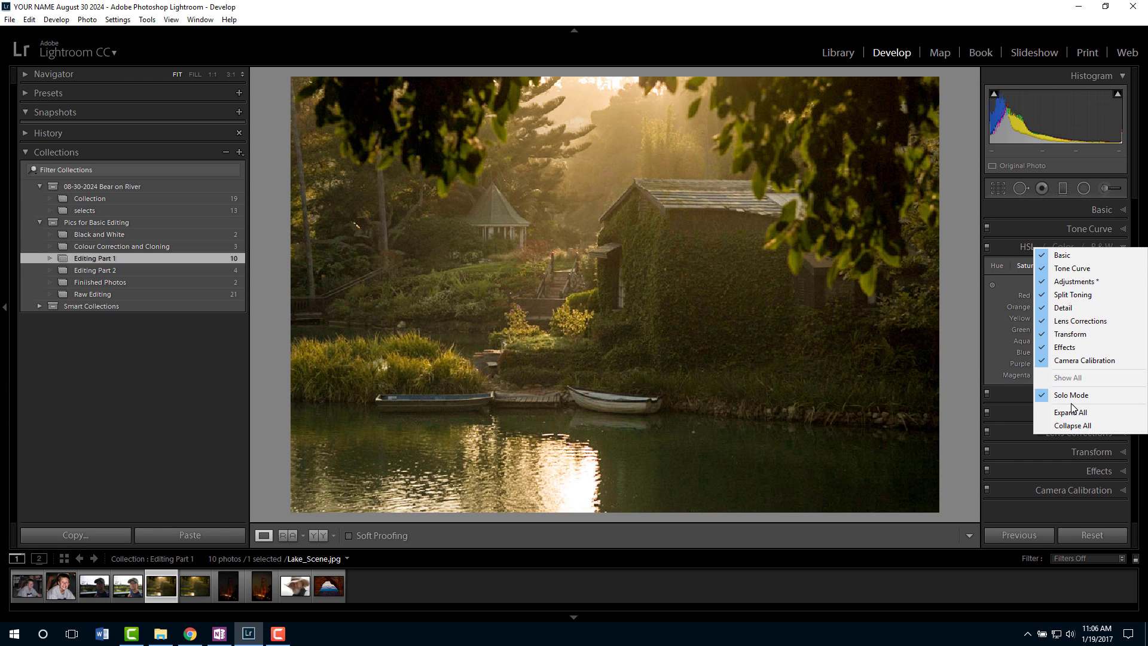
pyautogui.click(1002, 249)
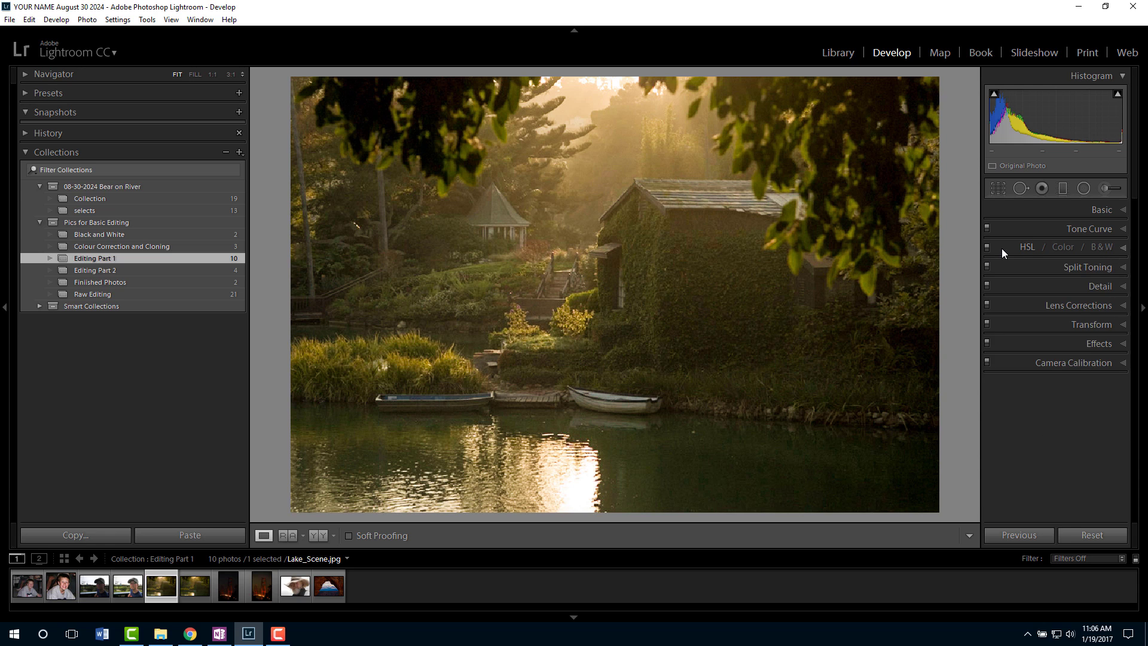
pyautogui.click(1002, 249)
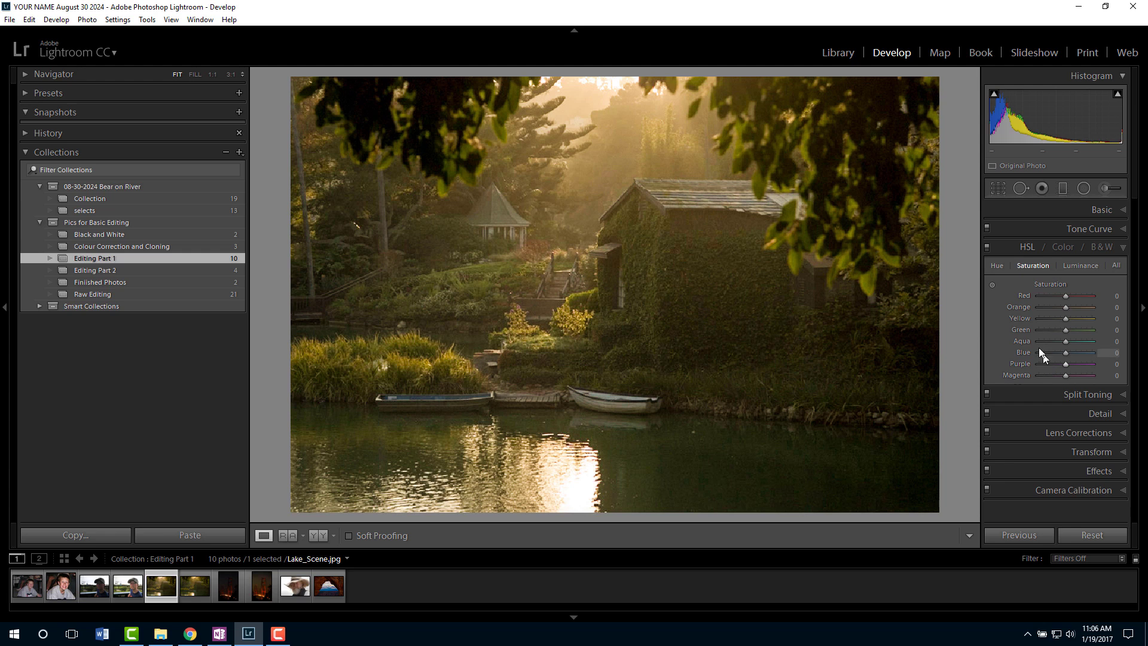
# Try boosting saturation by dragging up on the sunlit sky with the targeted adjustment tool, then undo it.
pyautogui.click(992, 284)
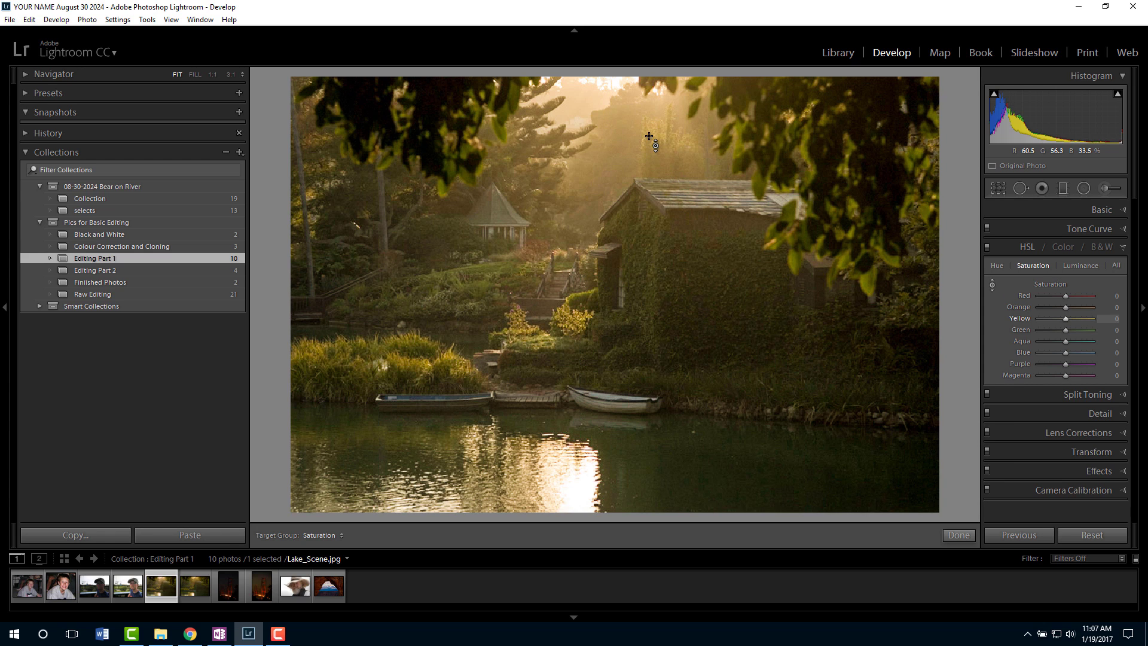
pyautogui.moveTo(649, 137); pyautogui.dragTo(649, 81)
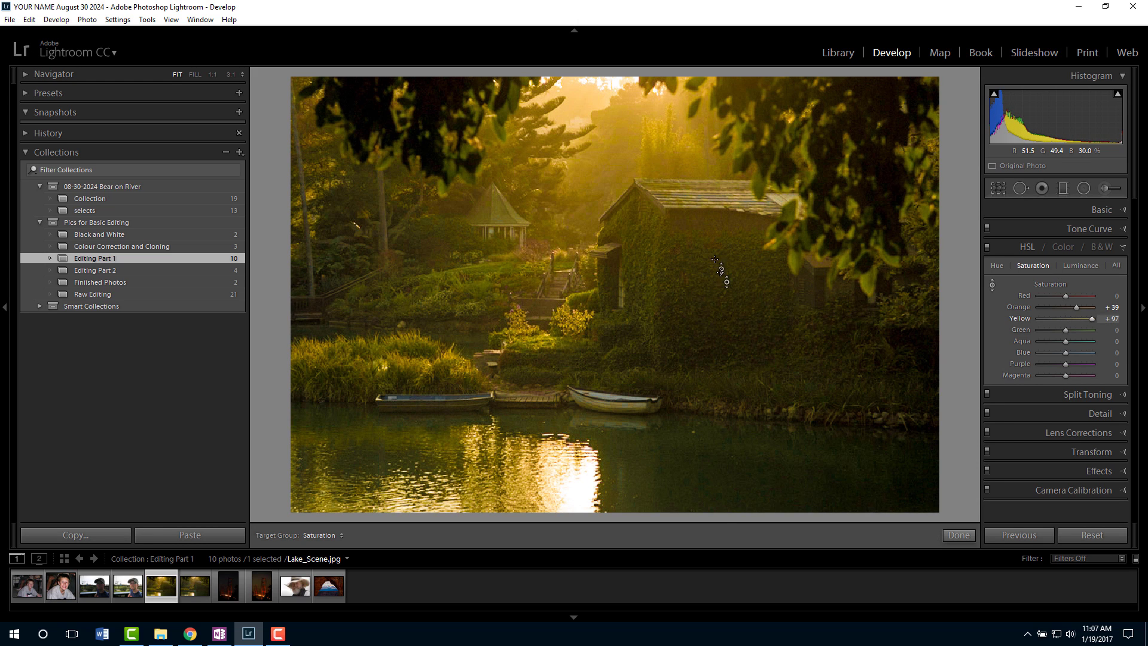
pyautogui.hotkey('ctrl', 'z')
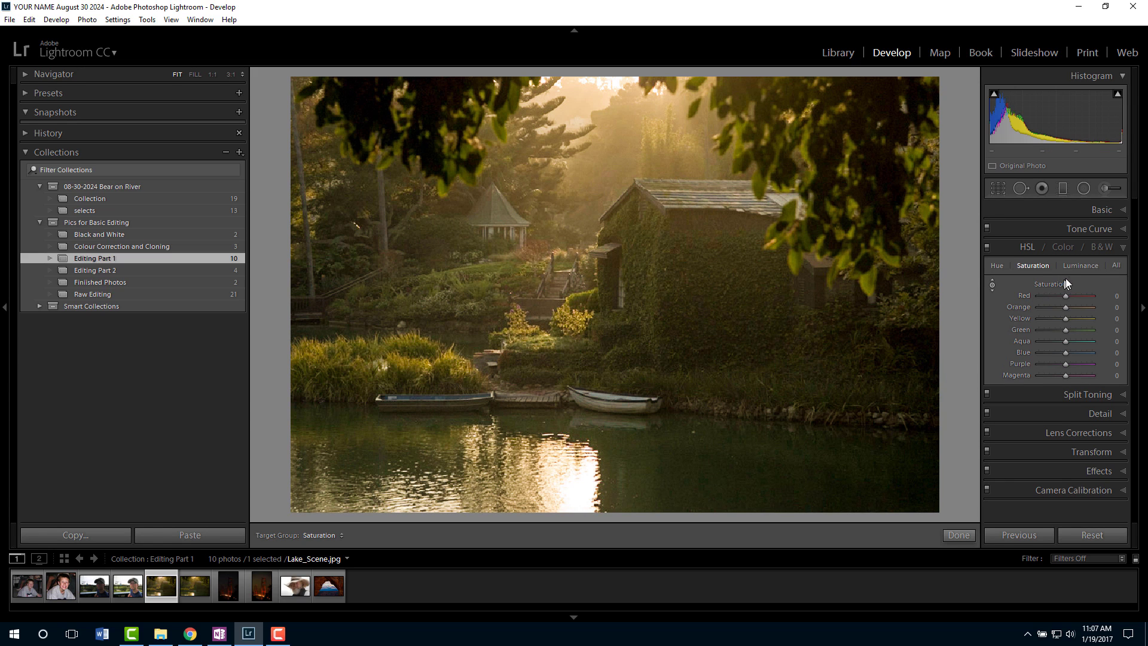
# Switch to Luminance and drag down on the sunlit sky with the targeted adjustment tool to darken yellows to -45.
pyautogui.click(1084, 264)
pyautogui.click(993, 285)
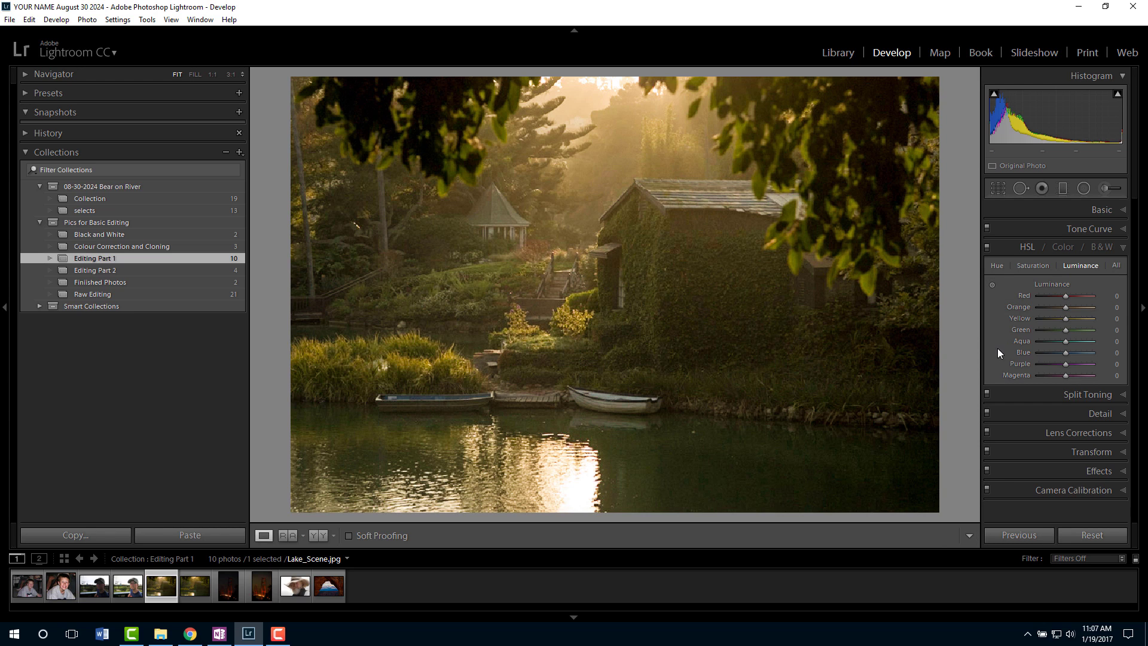
pyautogui.click(992, 285)
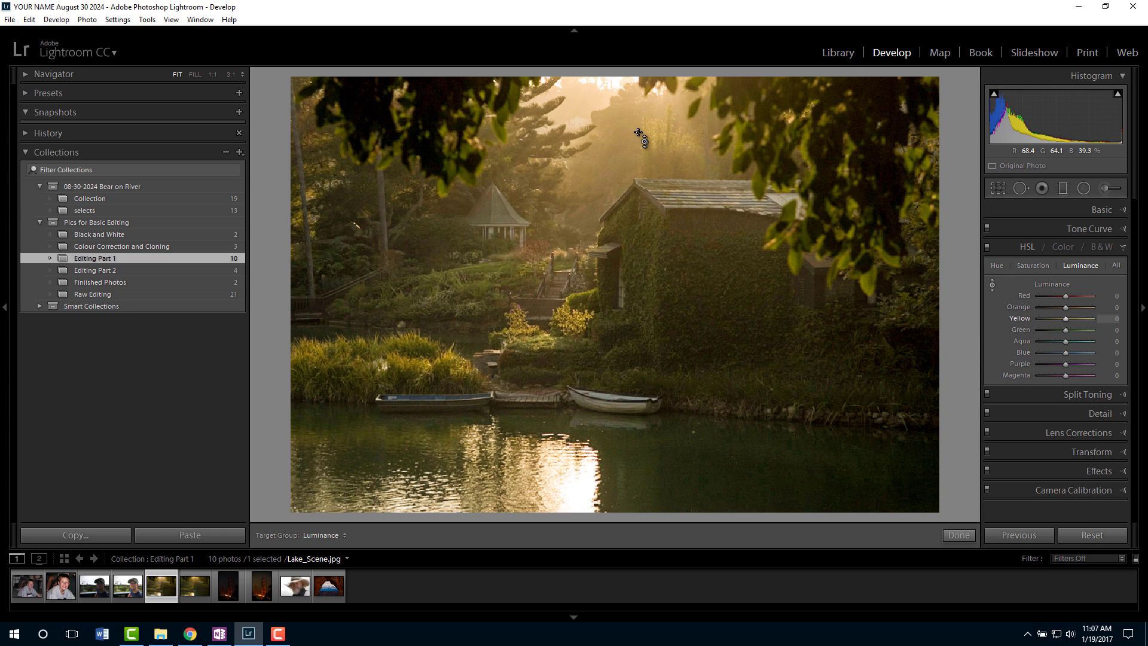
pyautogui.moveTo(644, 141); pyautogui.dragTo(644, 169)
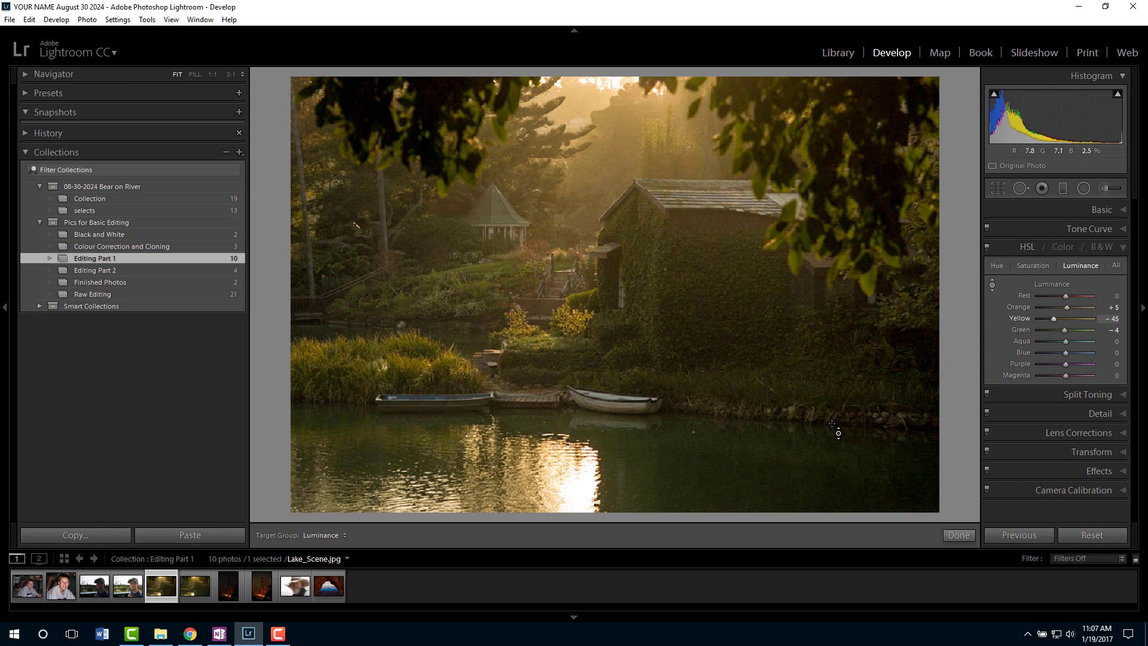
# Reopen the Basic panel and lower Highlights to -36 on the lake scene.
pyautogui.click(1109, 209)
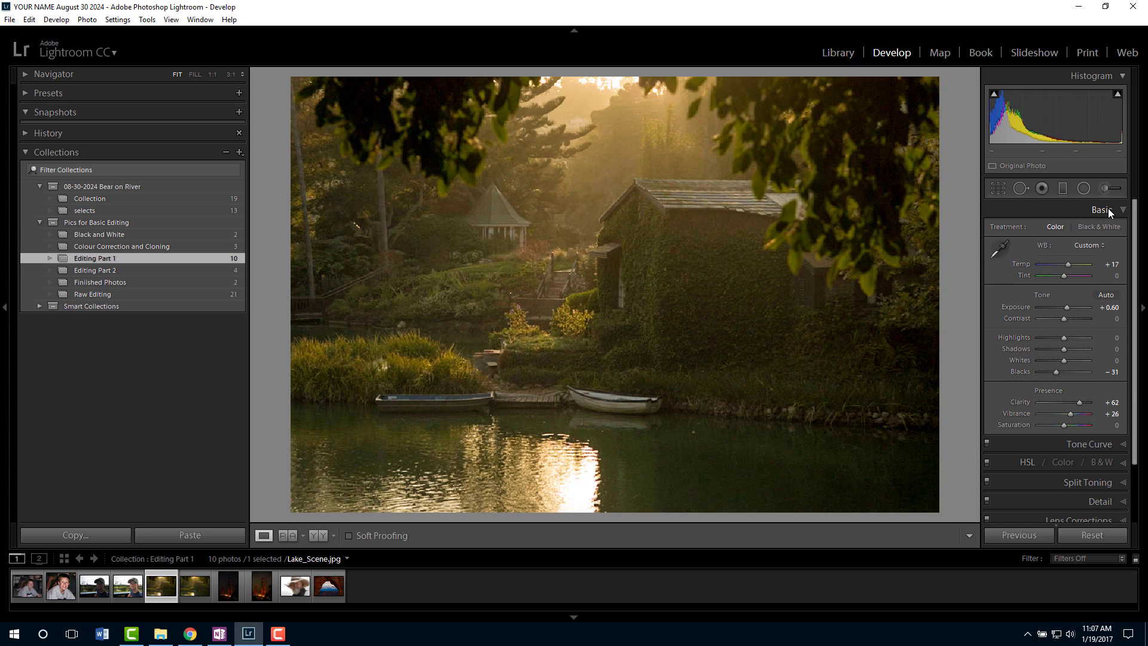
pyautogui.rightClick(1107, 208)
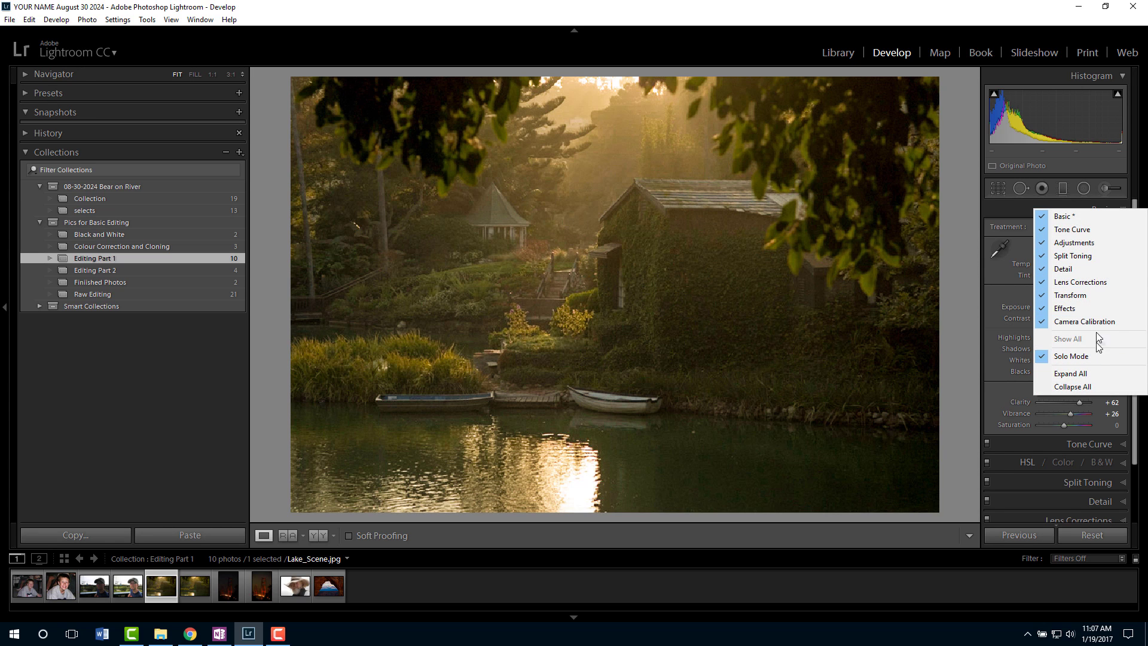
pyautogui.click(1021, 215)
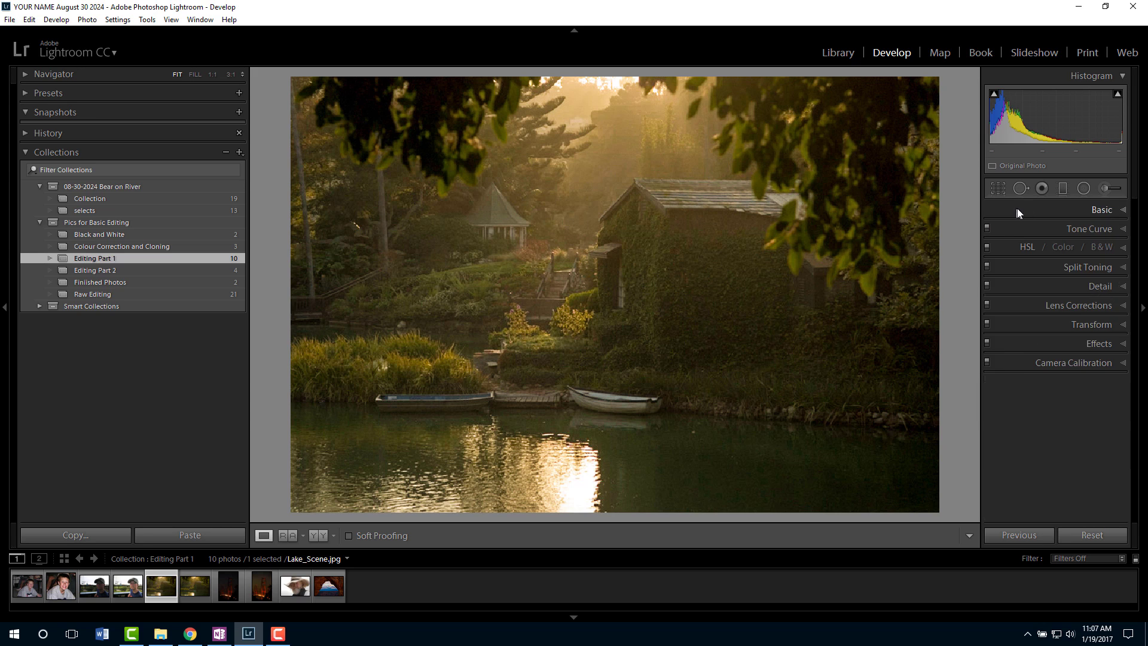
pyautogui.click(1105, 208)
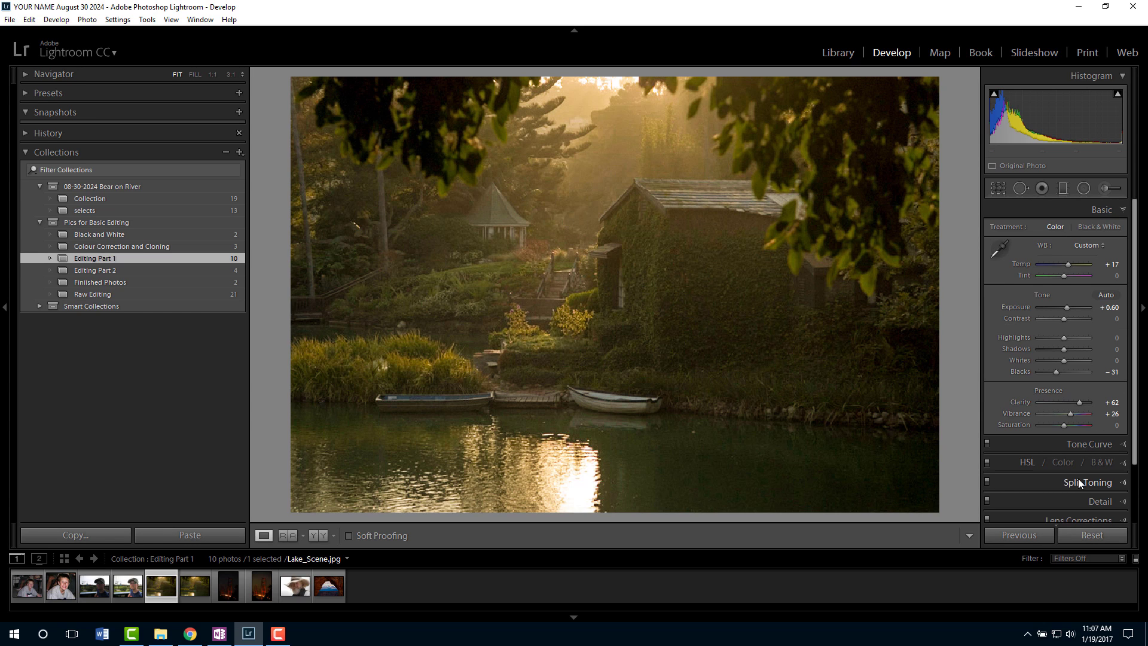
pyautogui.moveTo(1064, 339); pyautogui.dragTo(1055, 340)
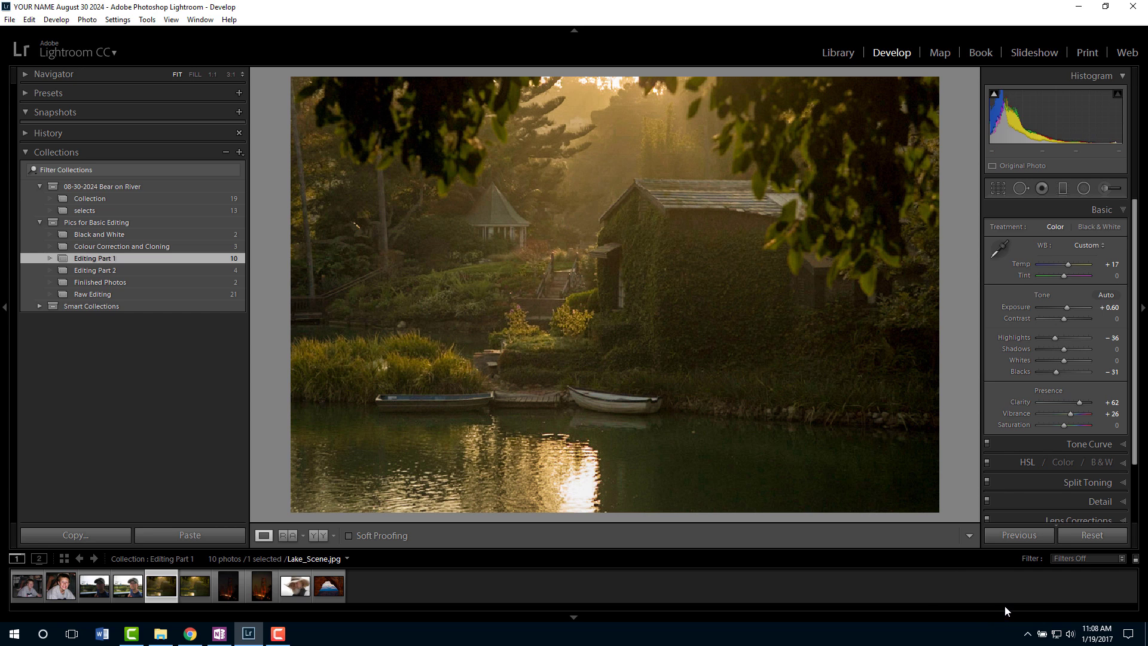
# Switch to the Golden Gate photo, try raising Exposure to +3.45, then reset Exposure.
pyautogui.click(233, 592)
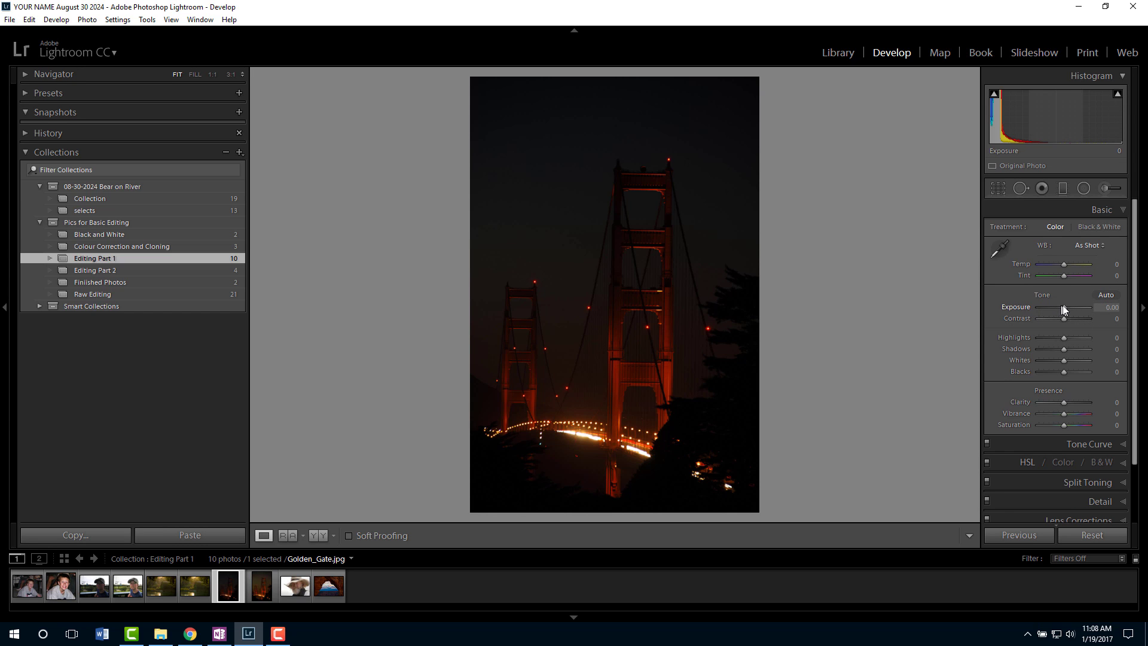
pyautogui.moveTo(1064, 307); pyautogui.dragTo(1083, 306)
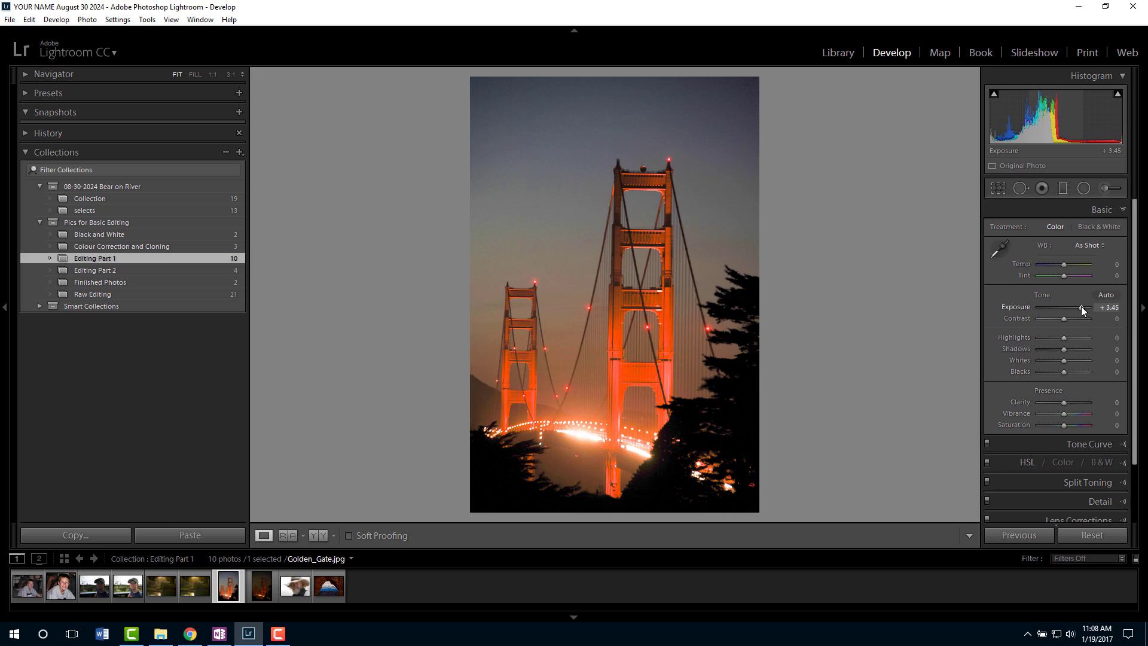
pyautogui.doubleClick(1081, 306)
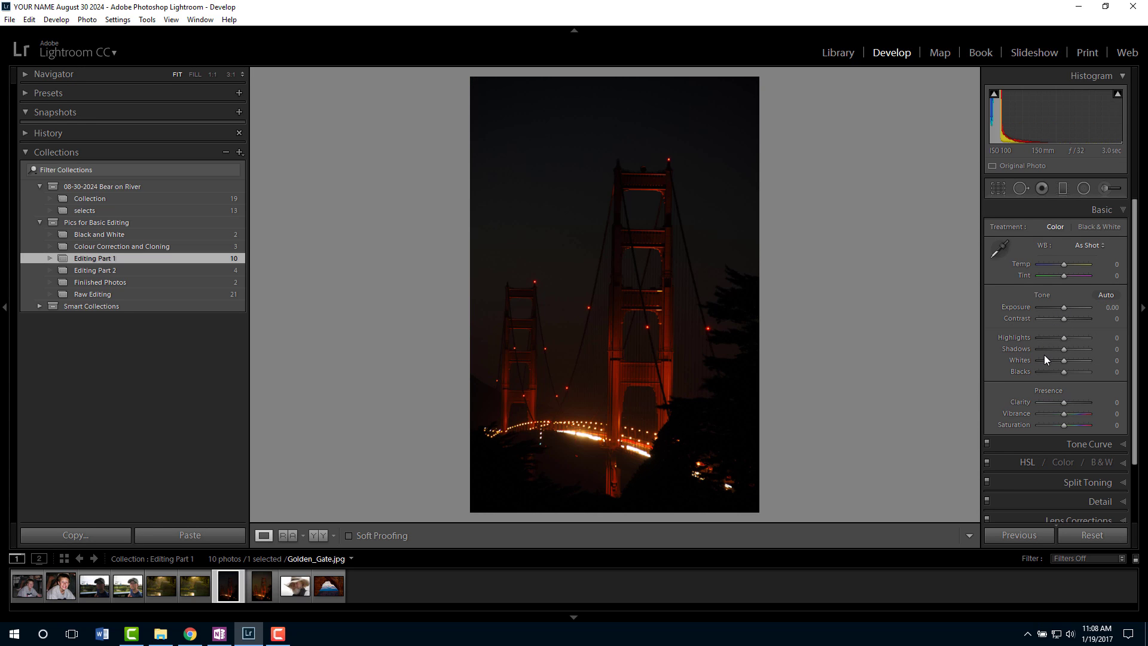
# Try raising Shadows to +69 and Highlights to +100, resetting each slider afterwards.
pyautogui.moveTo(1064, 351); pyautogui.dragTo(1081, 349)
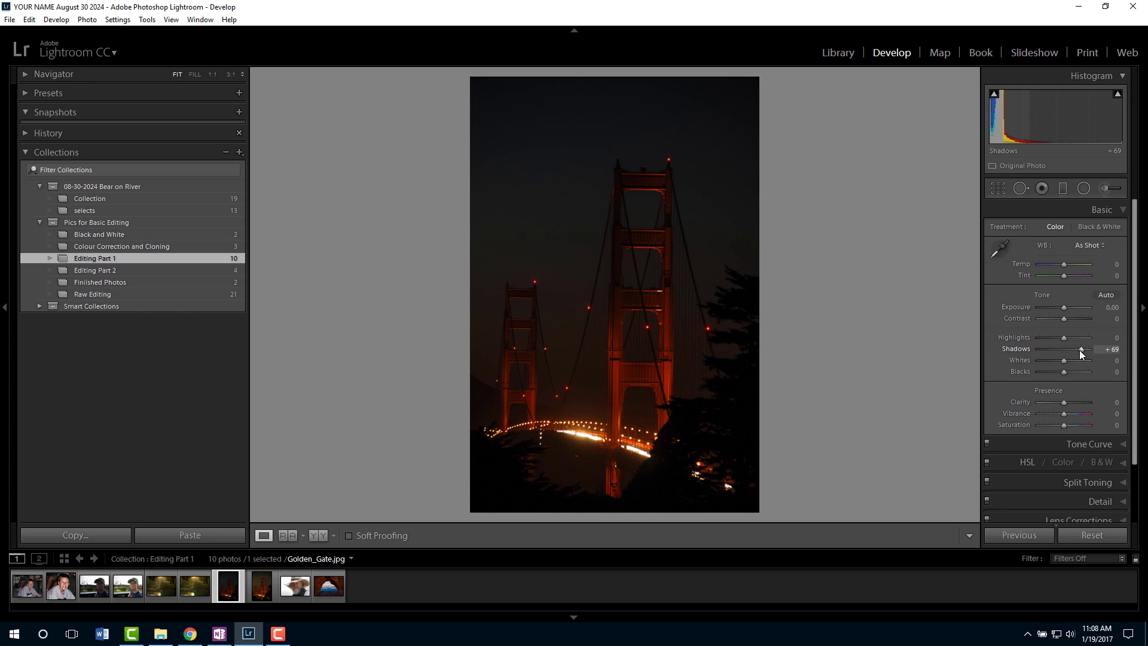
pyautogui.doubleClick(1080, 350)
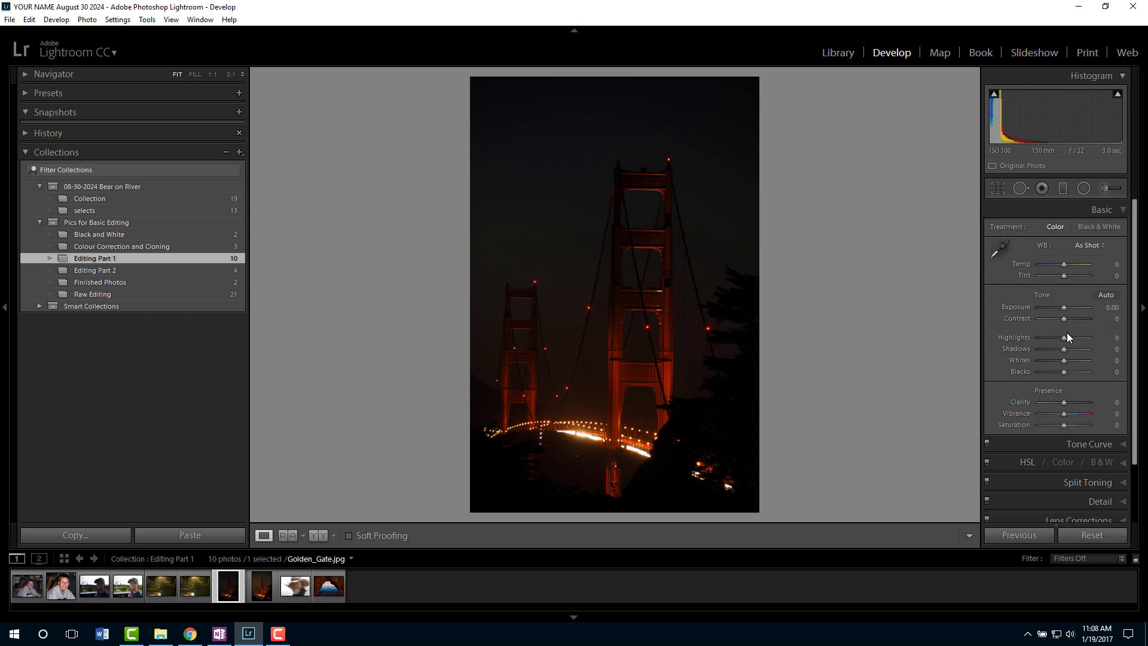
pyautogui.moveTo(1064, 337); pyautogui.dragTo(1091, 339)
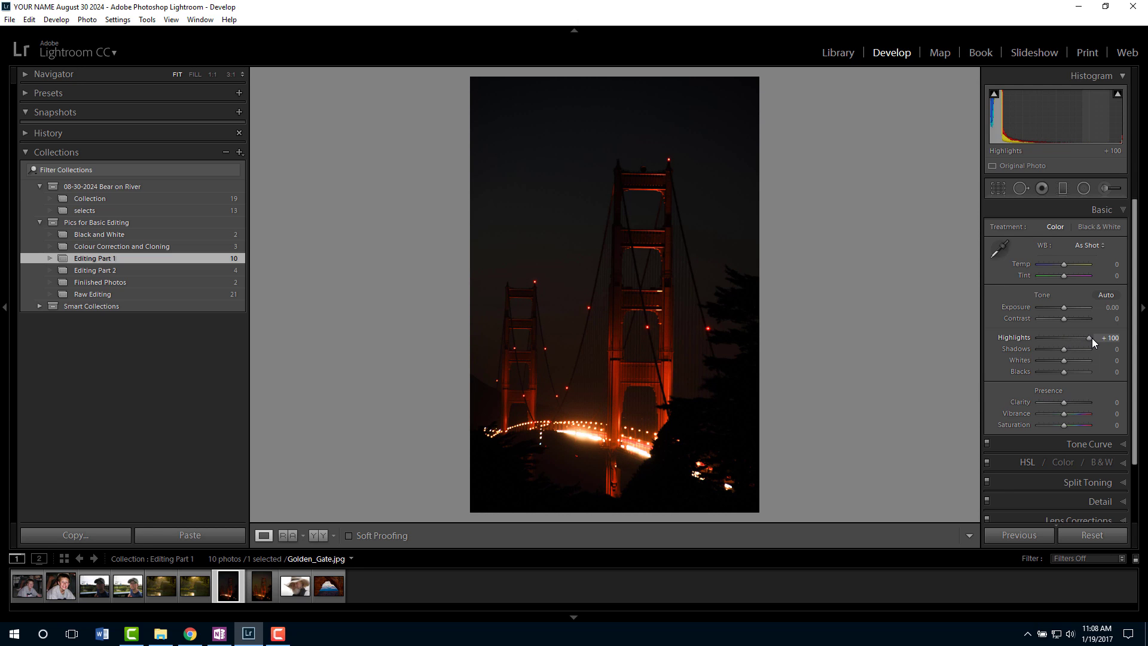
pyautogui.doubleClick(1091, 338)
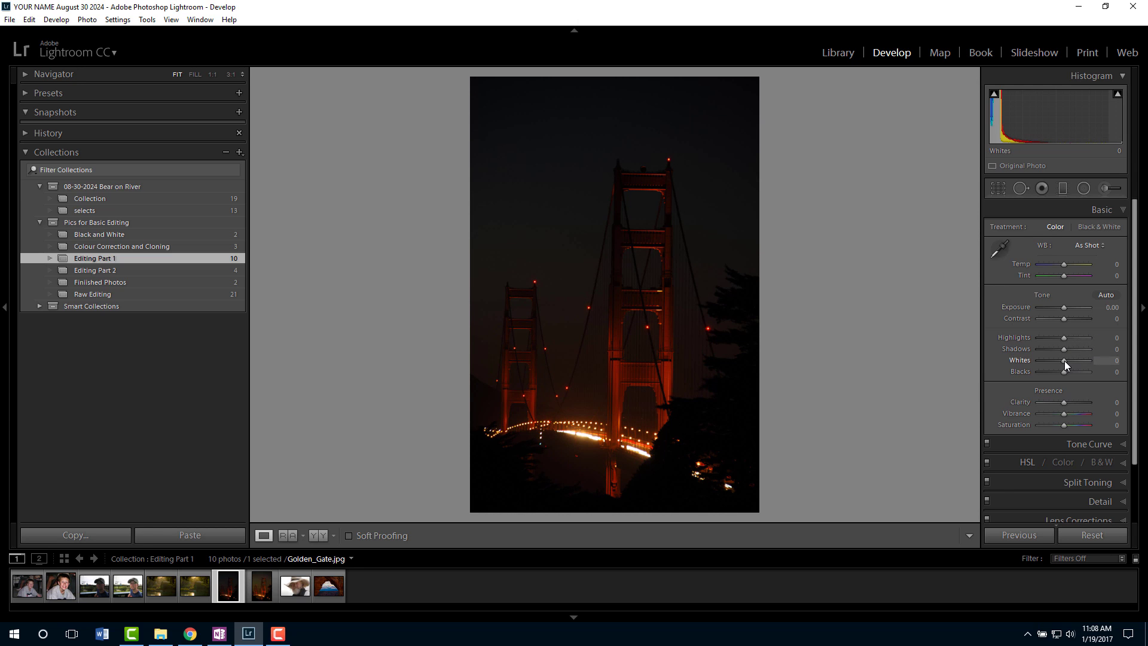
# Set Shadows to +90, Whites to +48 and Exposure to +0.48 on the bridge photo.
pyautogui.moveTo(1065, 361); pyautogui.dragTo(1086, 351)
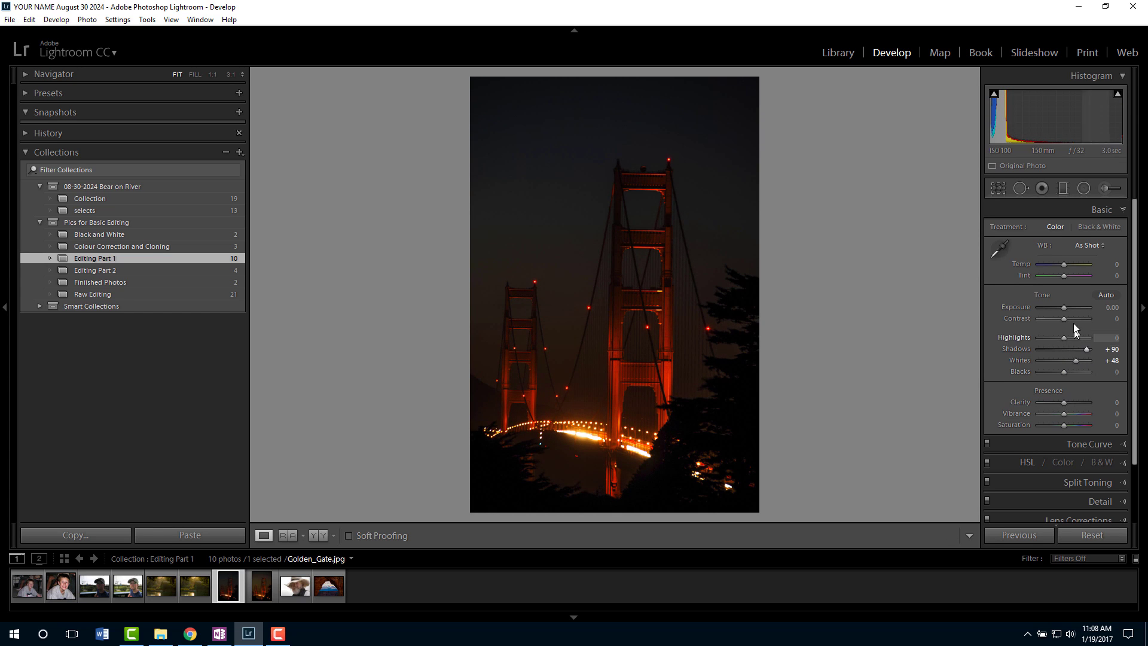
pyautogui.moveTo(1066, 310); pyautogui.dragTo(1067, 308)
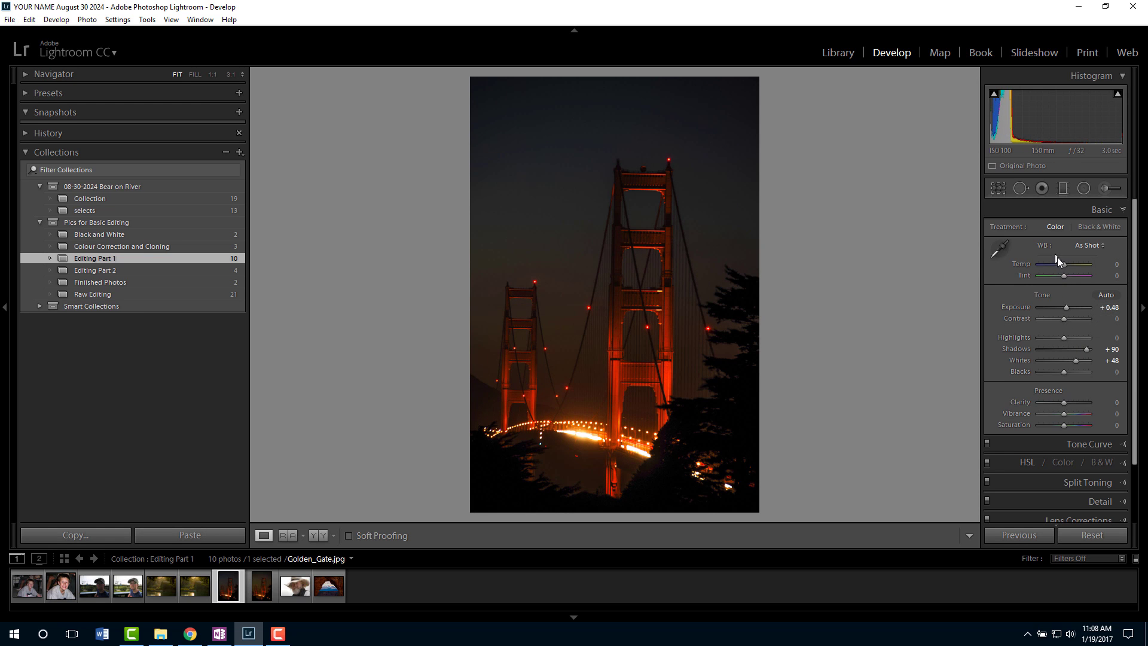
# Warm Temp to +21 and raise Clarity to +38 and Vibrance to +36 on the bridge photo.
pyautogui.moveTo(1063, 264); pyautogui.dragTo(1067, 266)
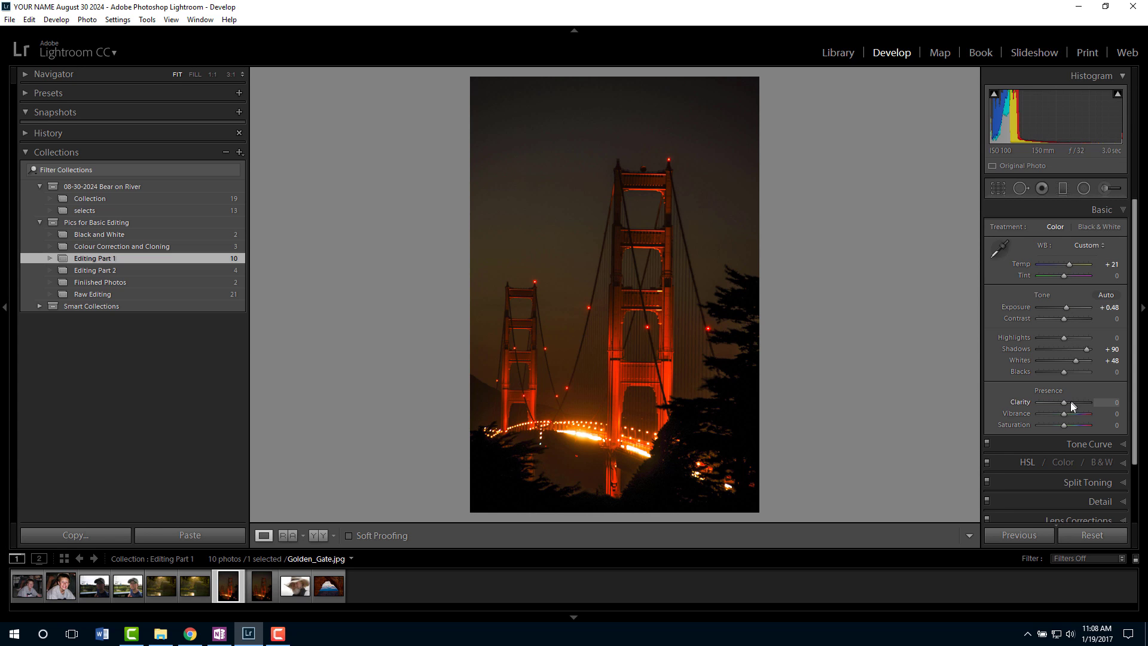
pyautogui.moveTo(1063, 402)
pyautogui.mouseDown()
pyautogui.moveTo(1074, 402)
pyautogui.moveTo(1069, 414)
pyautogui.mouseUp()
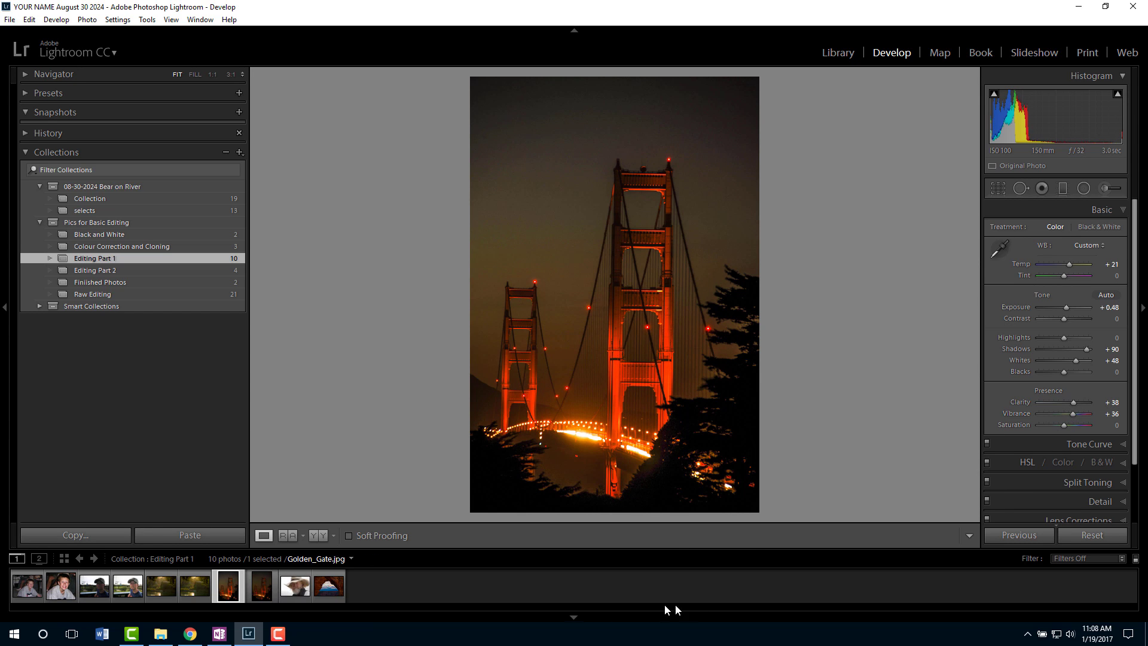
# Glance at the bridge photo's virtual copy, then compare the original's before and after states in side-by-side and split views.
pyautogui.click(261, 586)
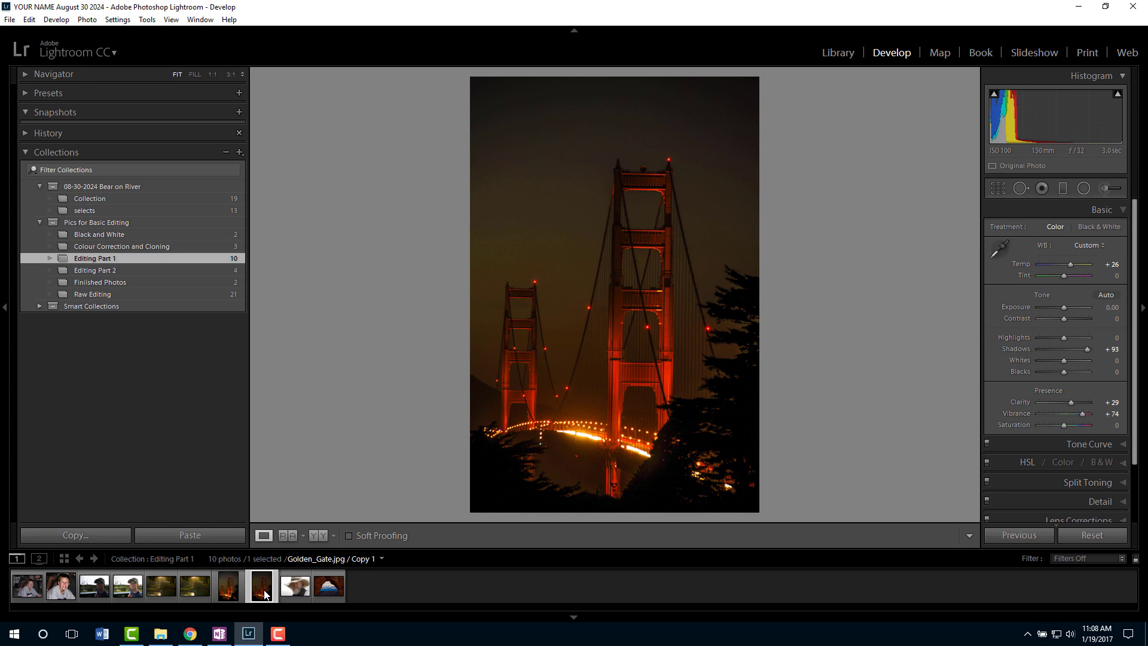
pyautogui.click(239, 588)
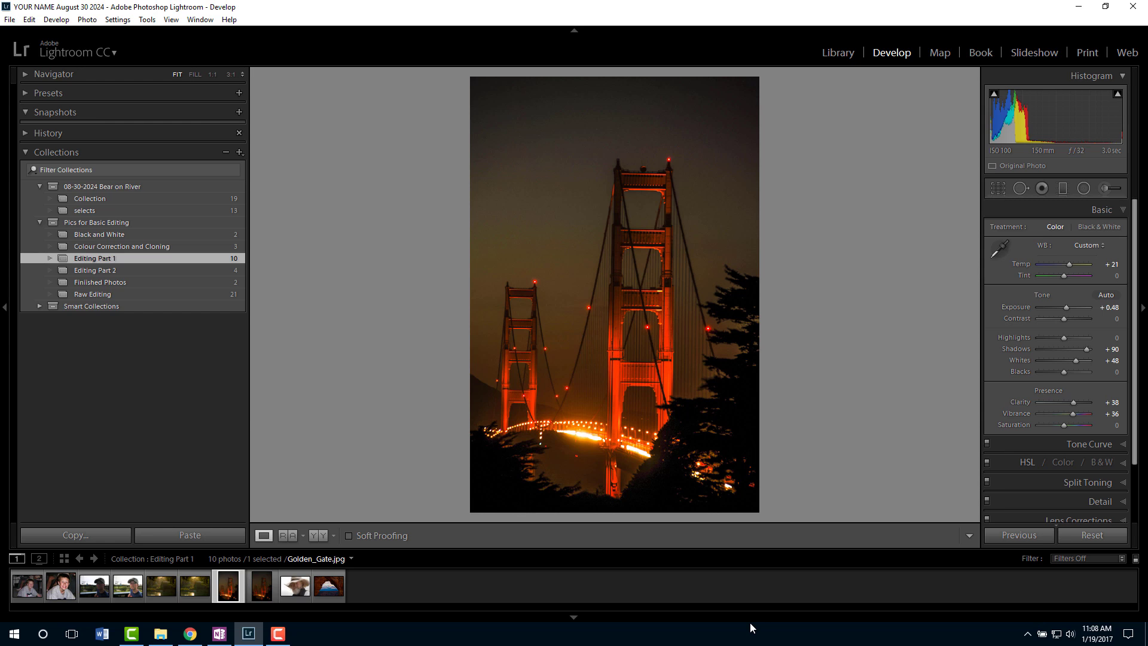
pyautogui.click(320, 536)
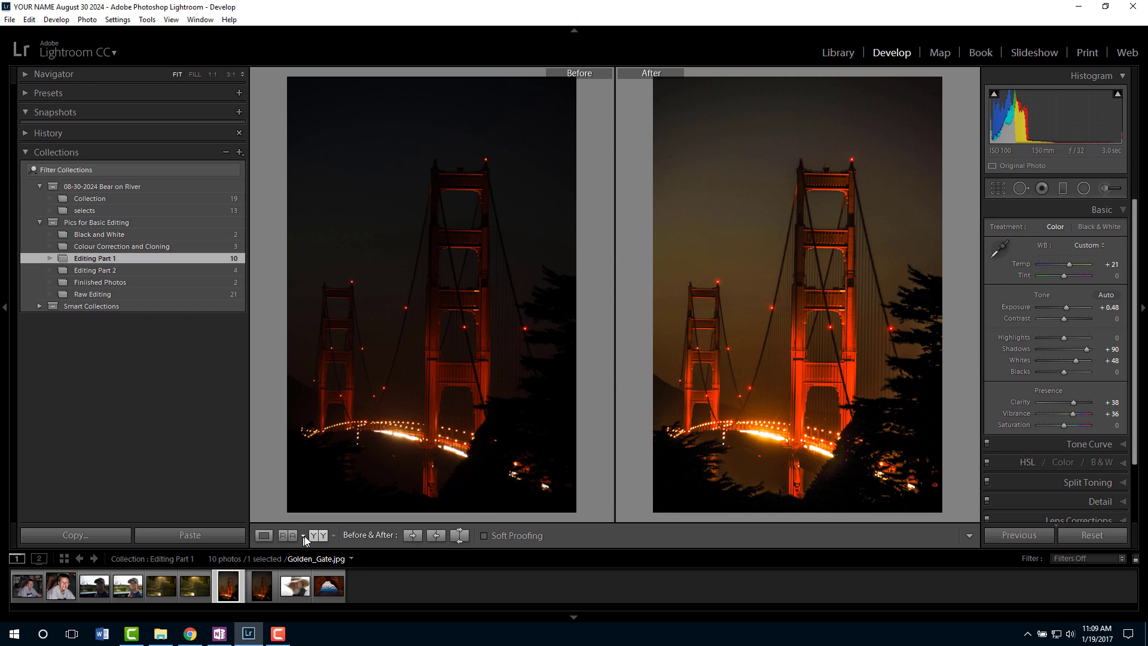
pyautogui.click(318, 537)
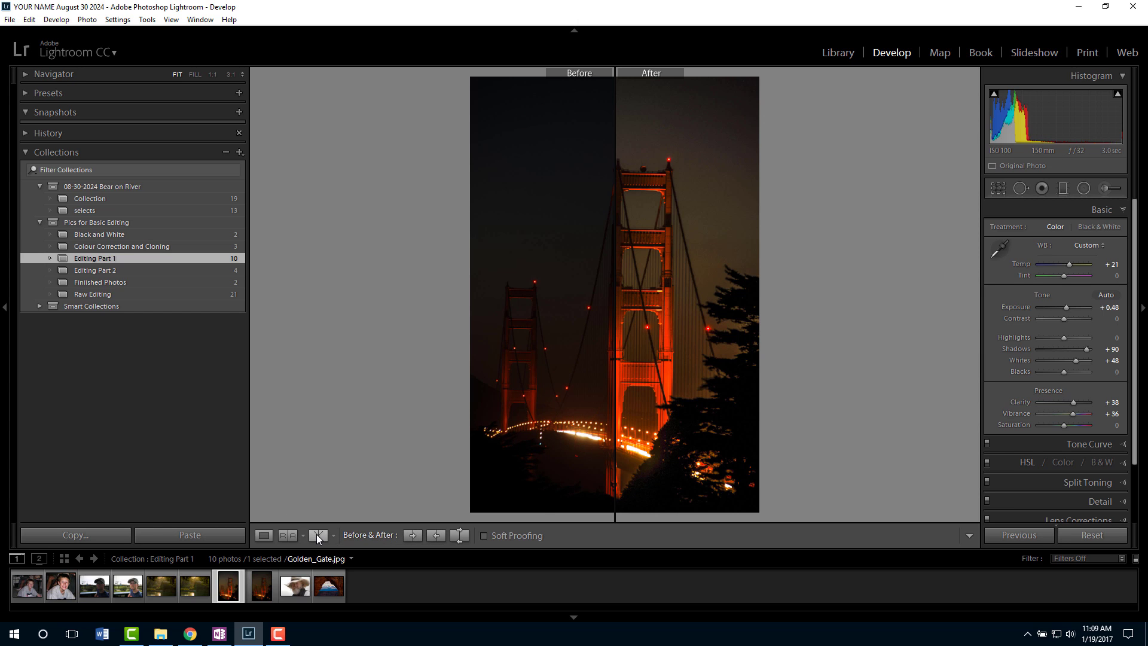
pyautogui.click(319, 537)
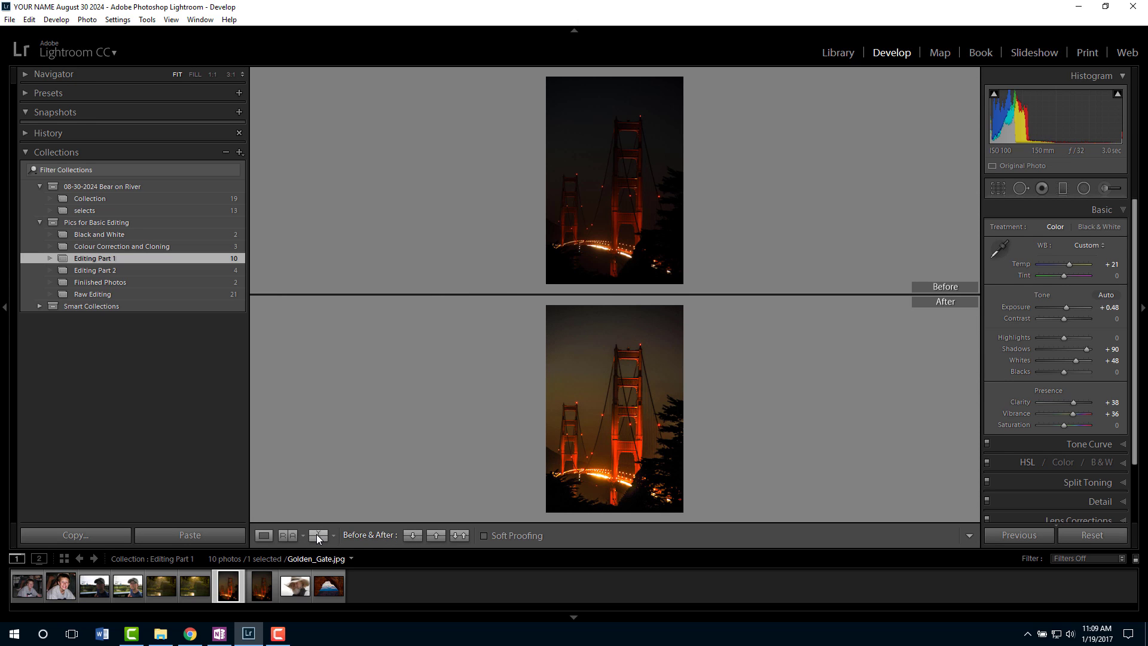
pyautogui.click(317, 537)
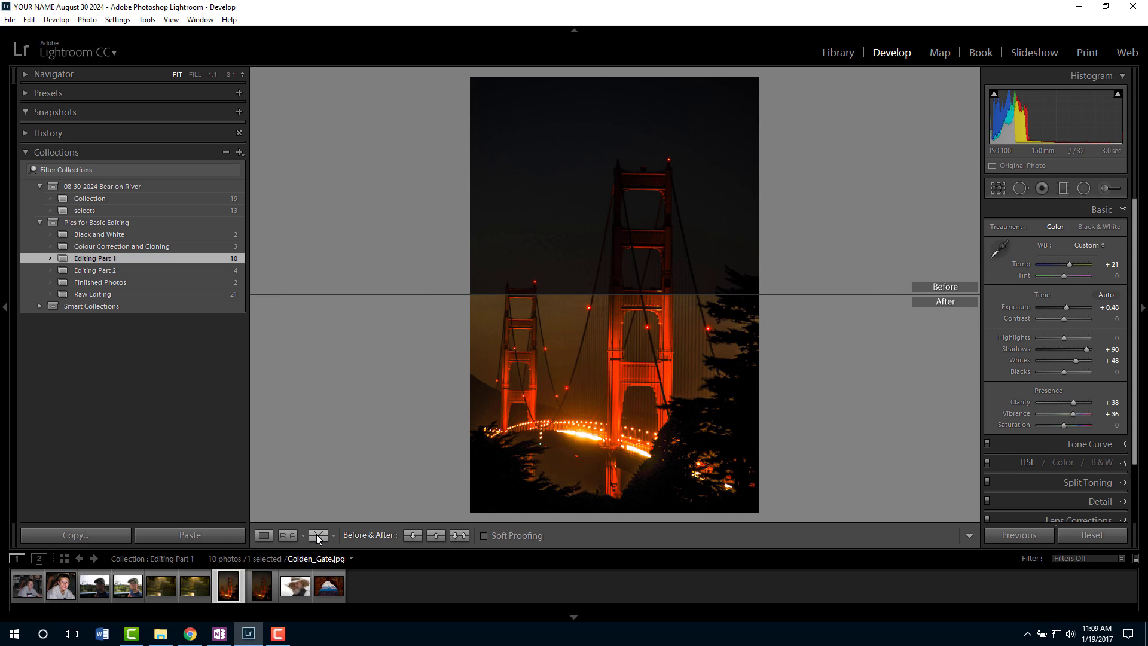
pyautogui.click(318, 537)
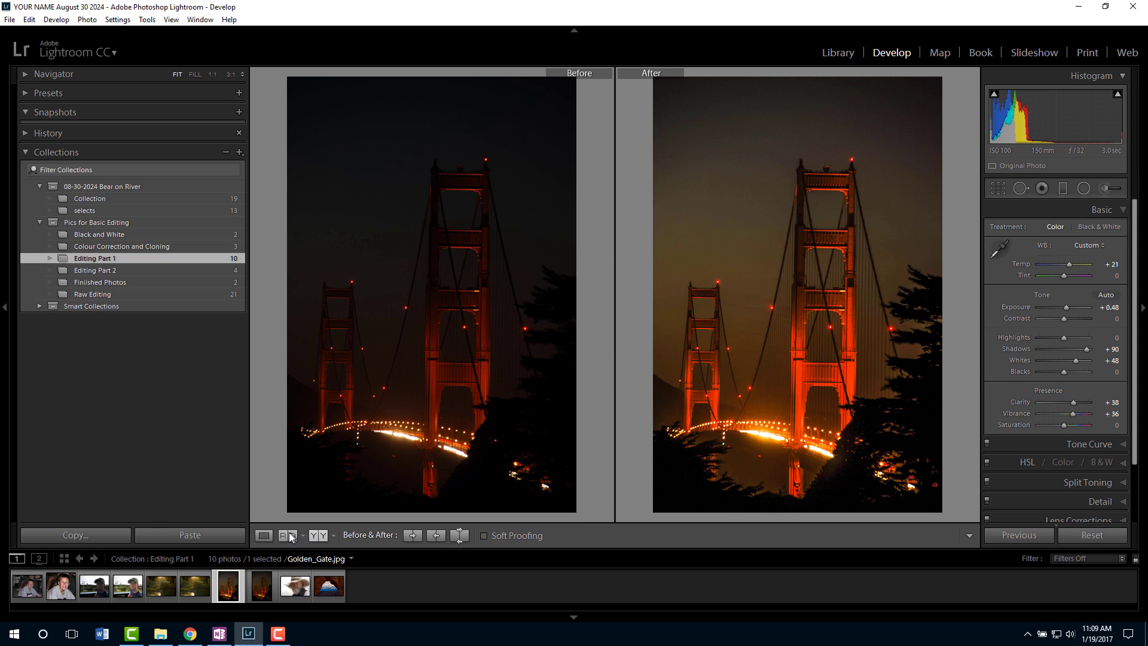
pyautogui.click(263, 536)
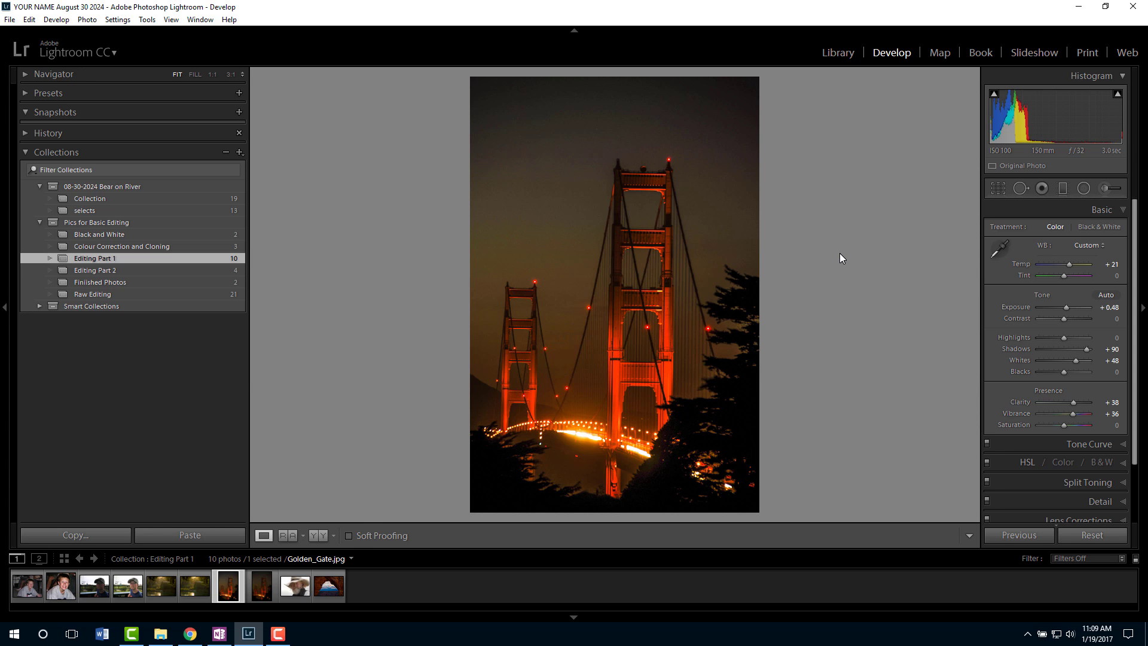
# Toggle the bridge photo repeatedly between its before and after versions in the single view.
pyautogui.press('\\')
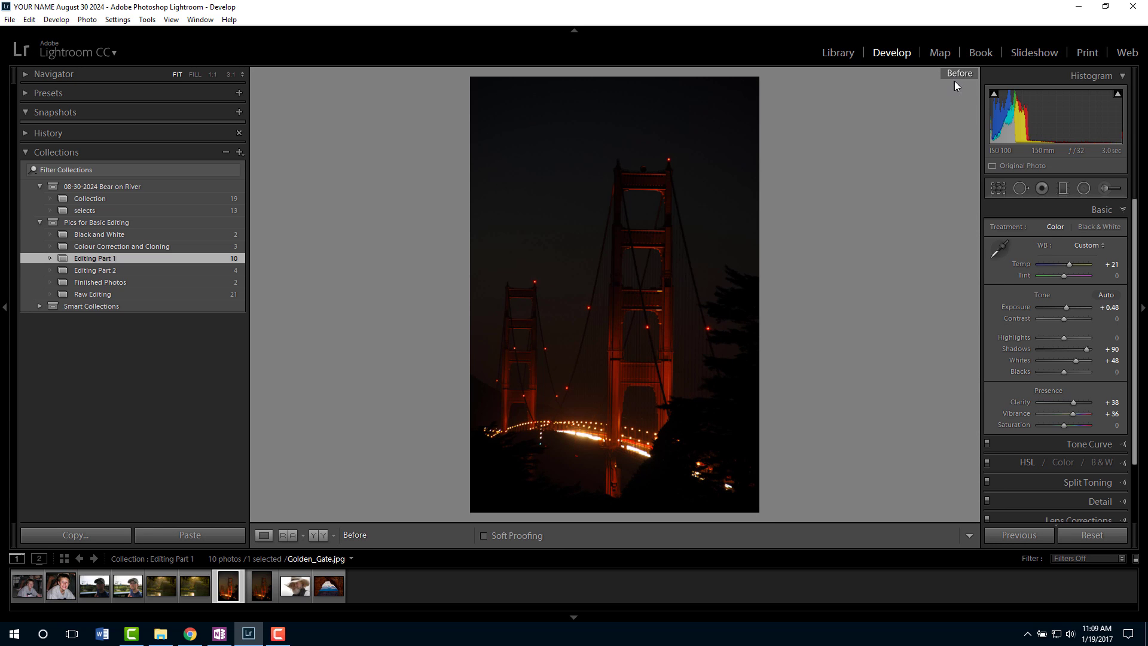
pyautogui.press('\\')
pyautogui.press('\\')
pyautogui.press('\\')
pyautogui.press('\\')
pyautogui.press('\\')
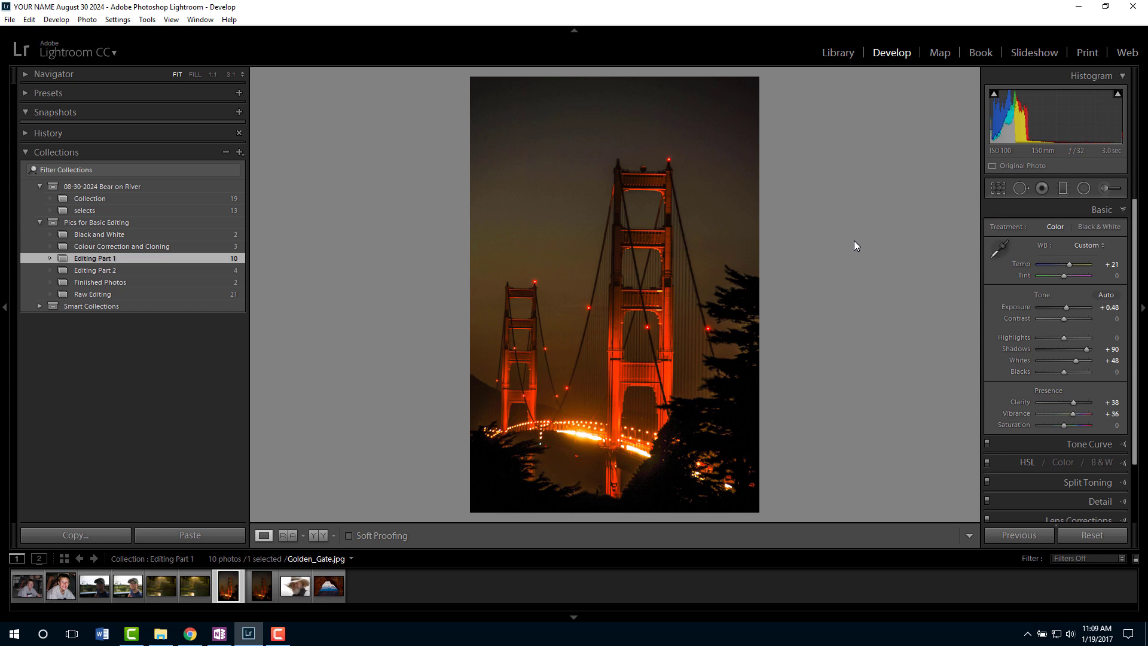